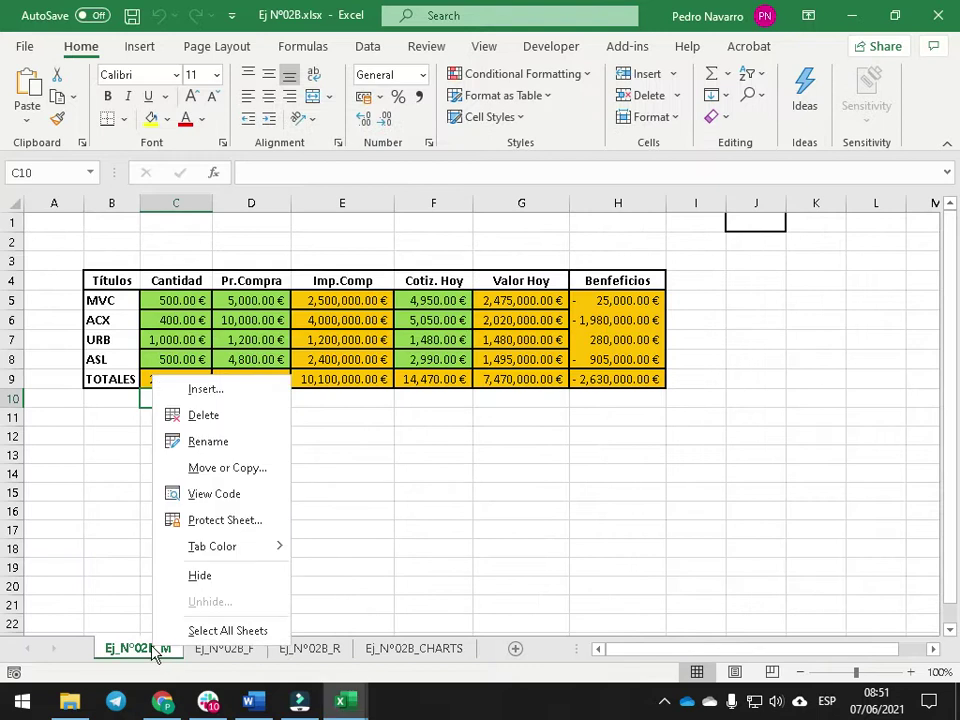
Delete the worksheets Ej_Nº02B_M, Ej_Nº02B_R and Ej_Nº02B_CHARTS, keeping only Ej_Nº02B_F.
key("Escape")
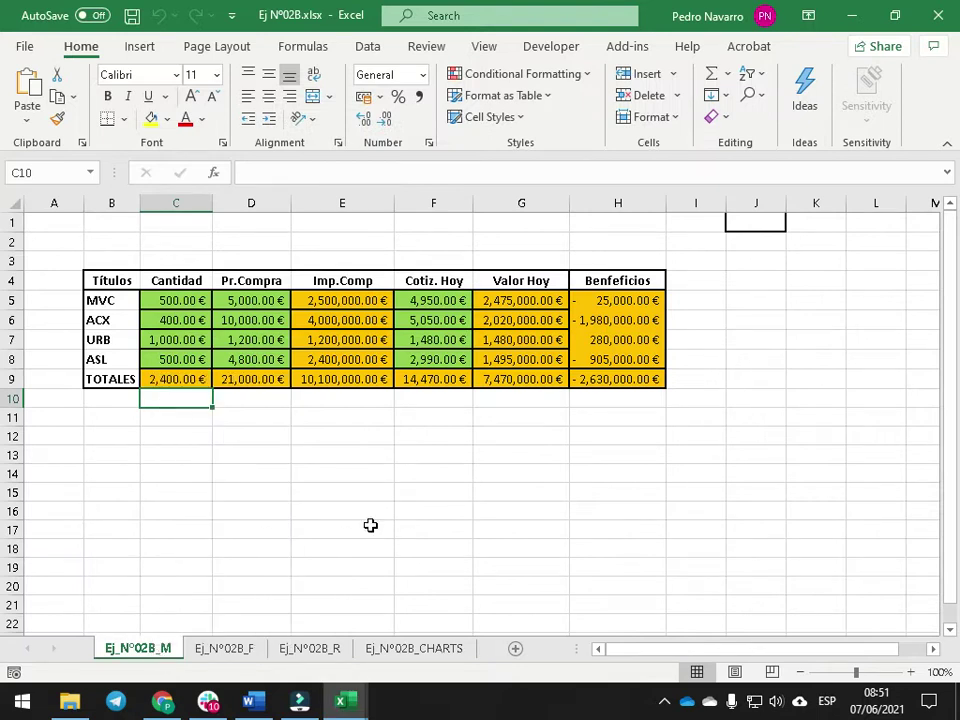
right_click(171, 656)
left_click(242, 421)
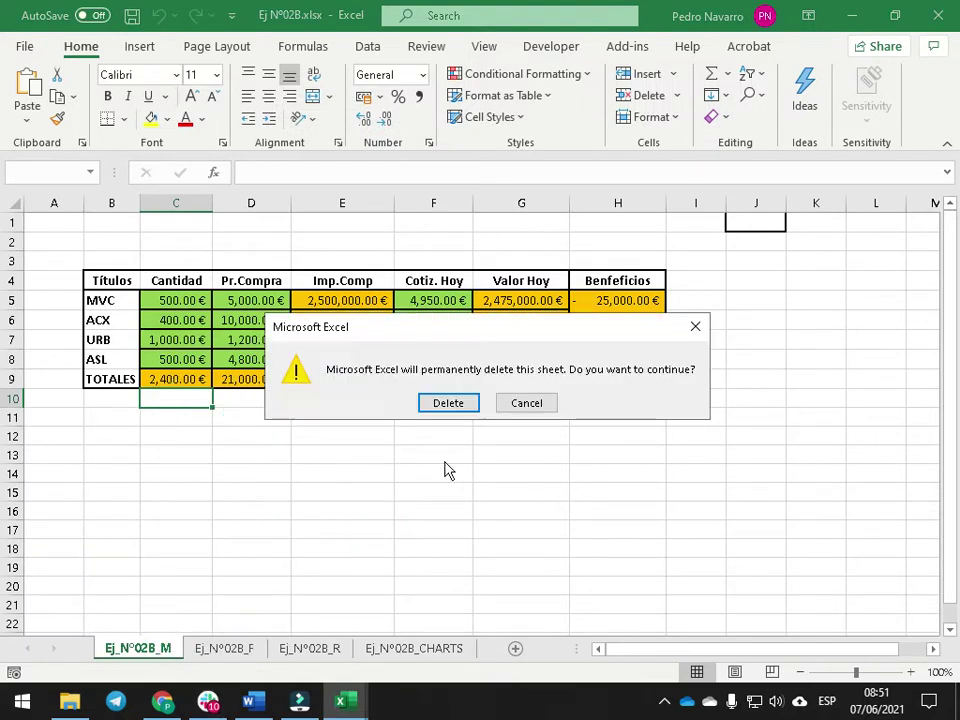
left_click(460, 405)
left_click(238, 652)
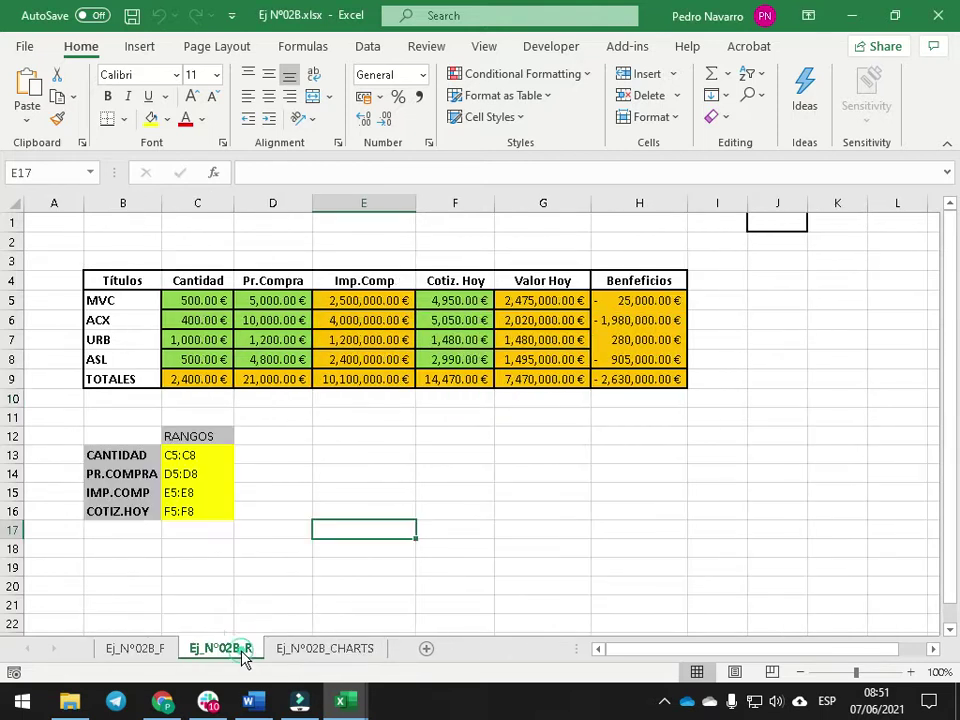
right_click(245, 652)
left_click(300, 420)
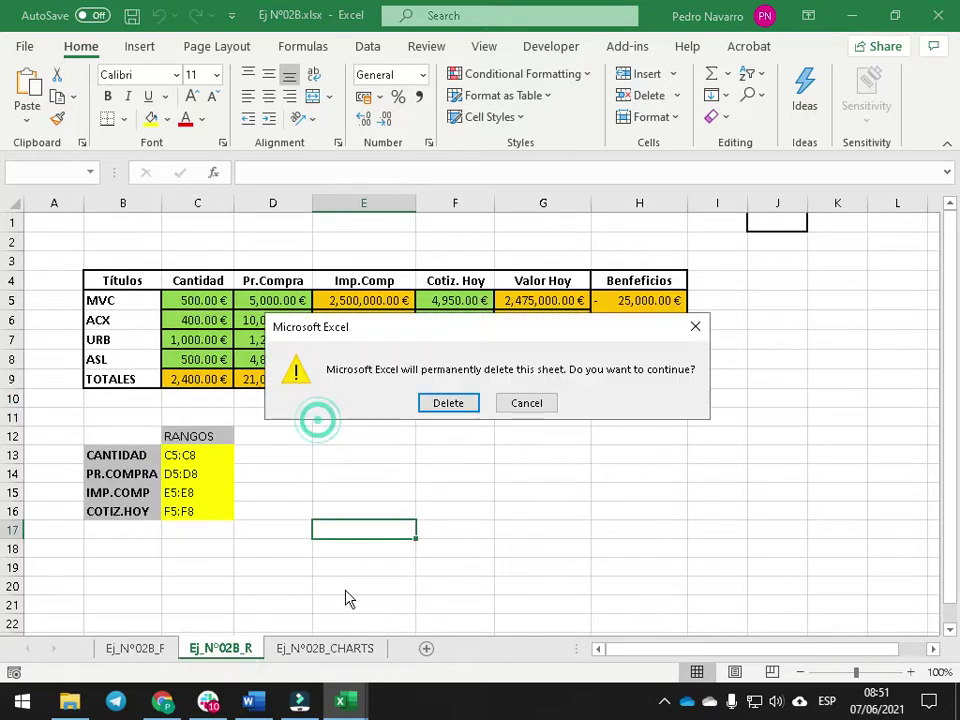
left_click(465, 404)
right_click(268, 652)
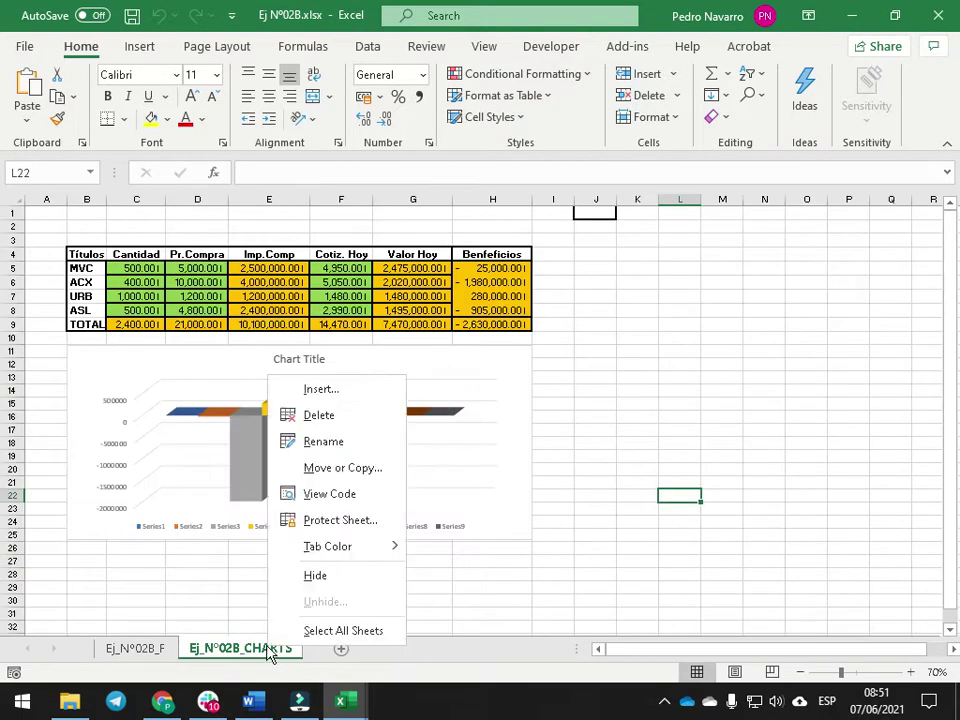
left_click(355, 425)
left_click(446, 404)
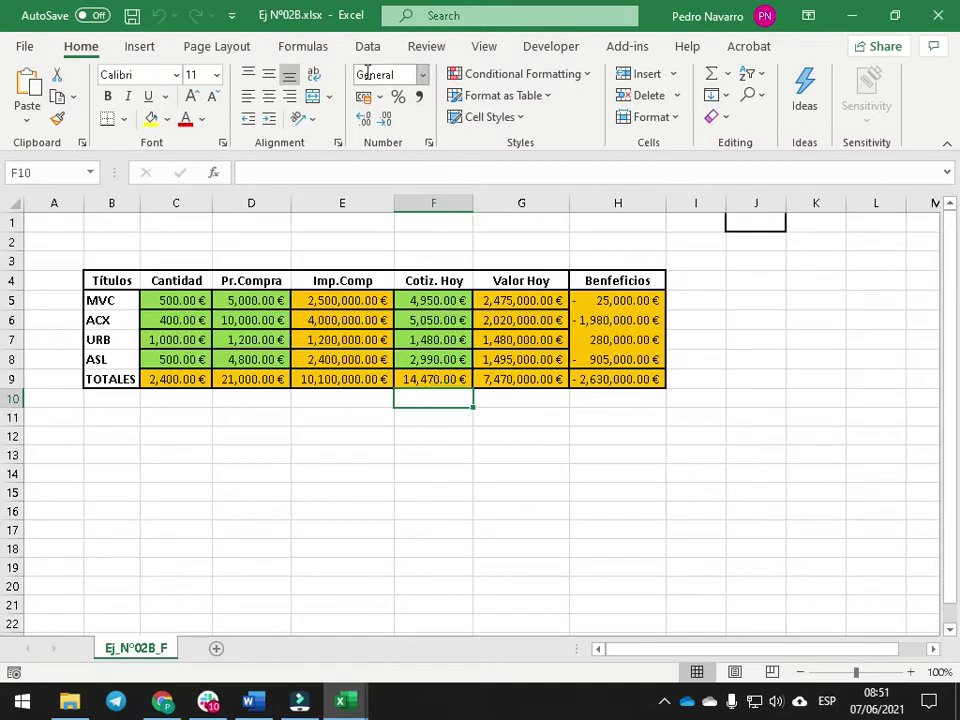
double_click(303, 20)
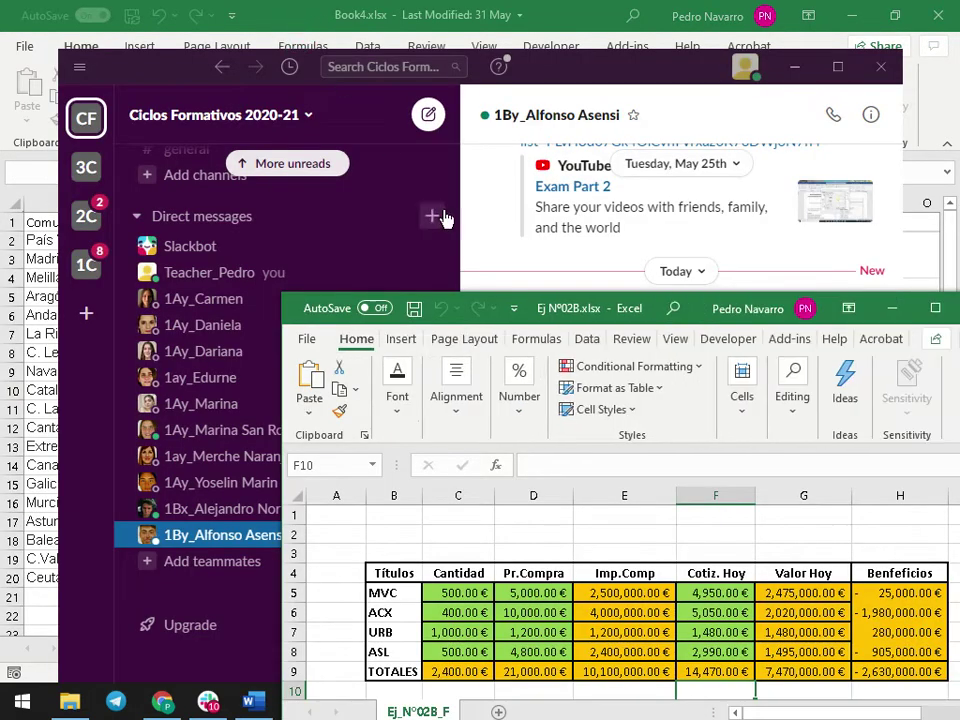
double_click(617, 306)
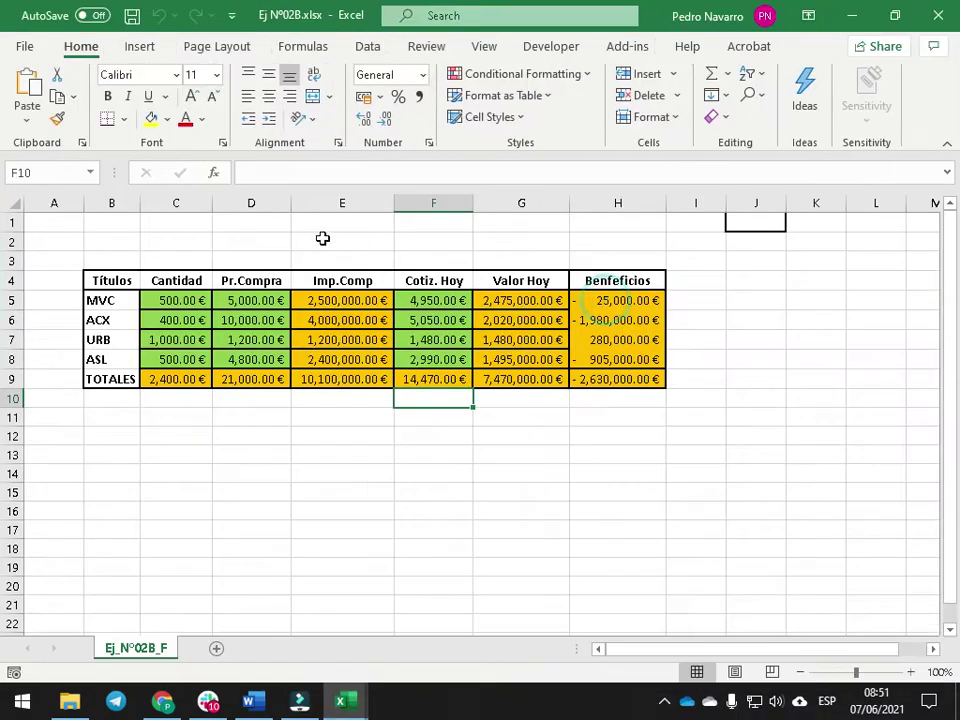
Save the workbook under the new name "ej02B_two sheets", copying the name from exercise 15 in the Word instructions.
left_click(47, 44)
left_click(70, 294)
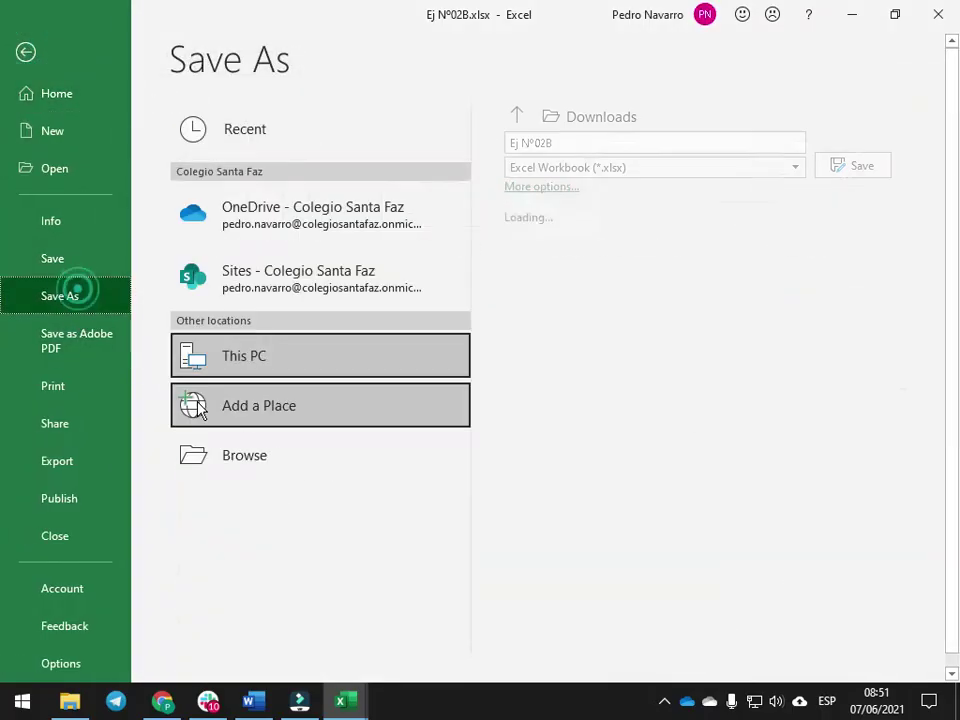
left_click(255, 455)
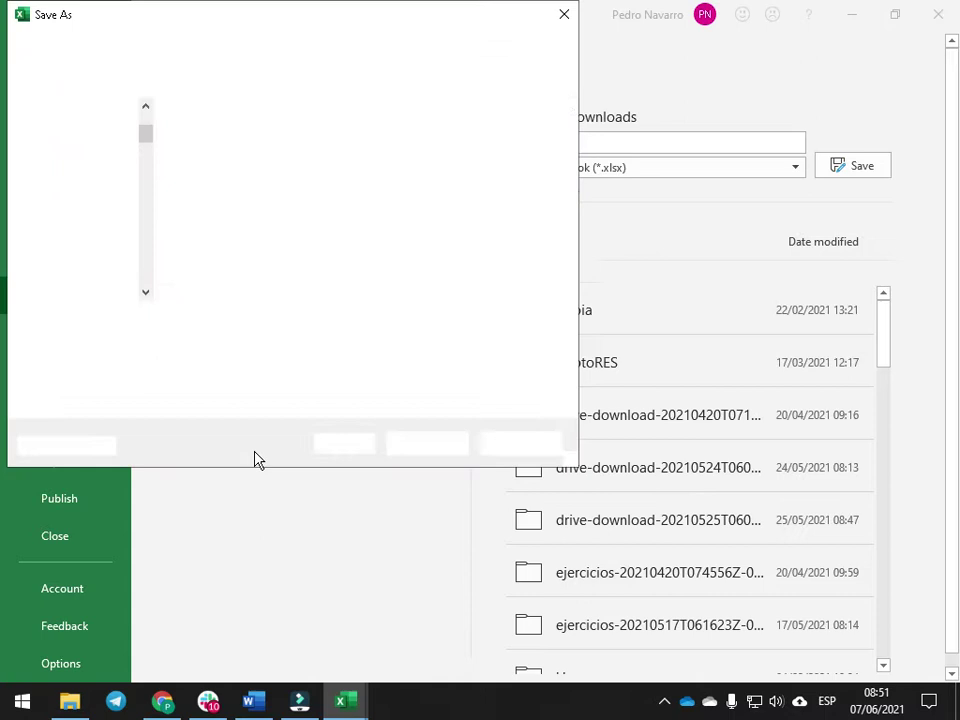
key("alt+Tab")
key("alt+Tab")
key("alt+Tab")
key("alt+Tab")
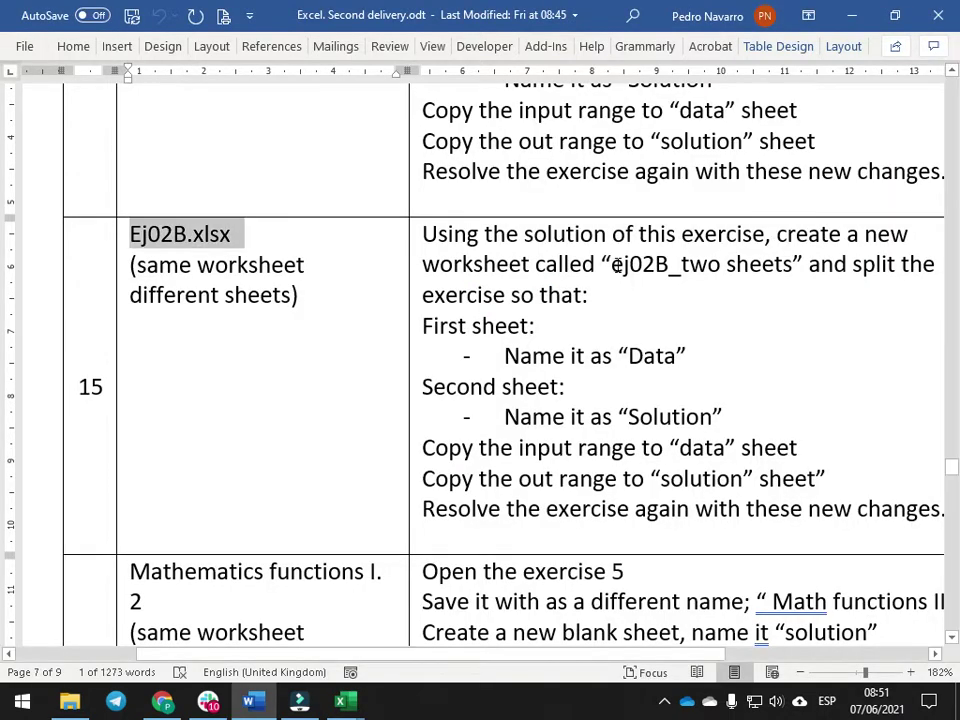
left_click_drag(660, 264, 782, 265)
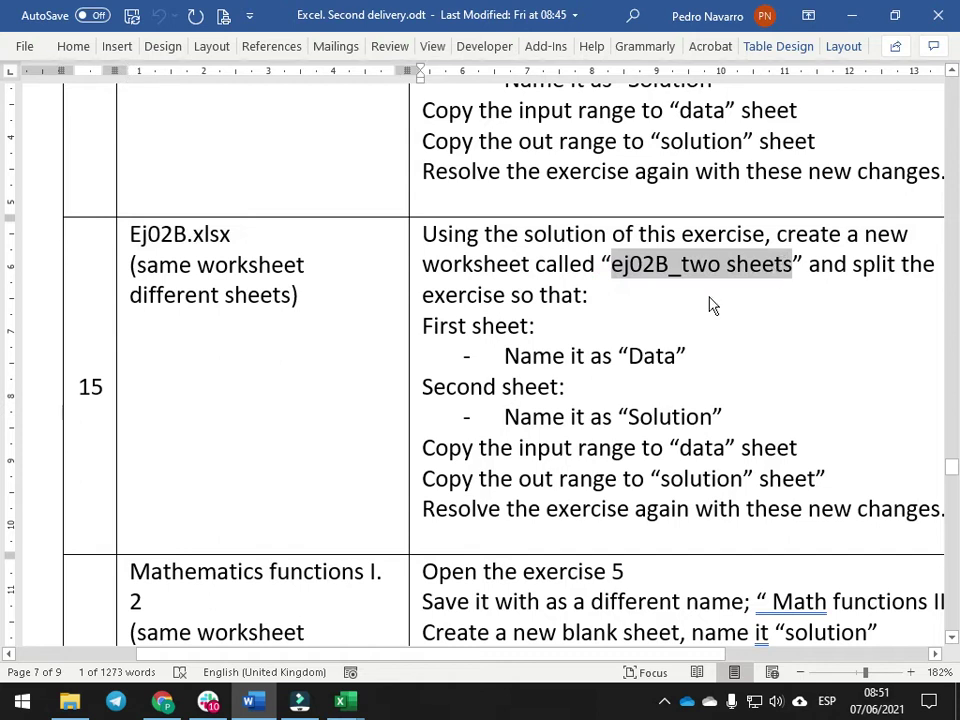
key("ctrl+c")
key("alt+Tab")
key("ctrl+v")
key("Return")
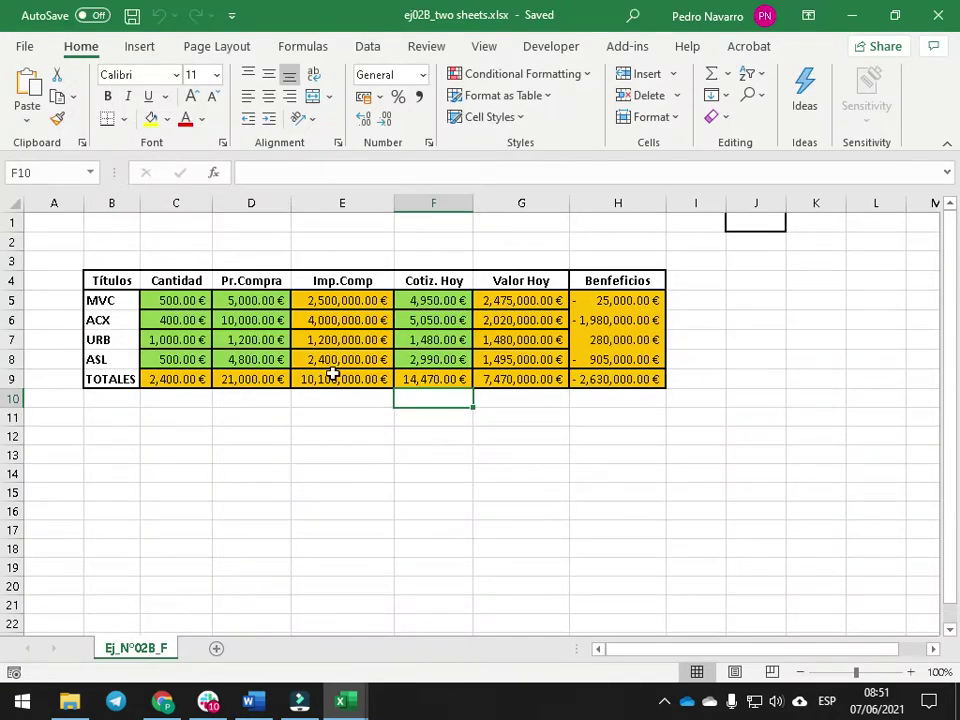
Rename the remaining worksheet as "Data".
double_click(138, 650)
type("DA")
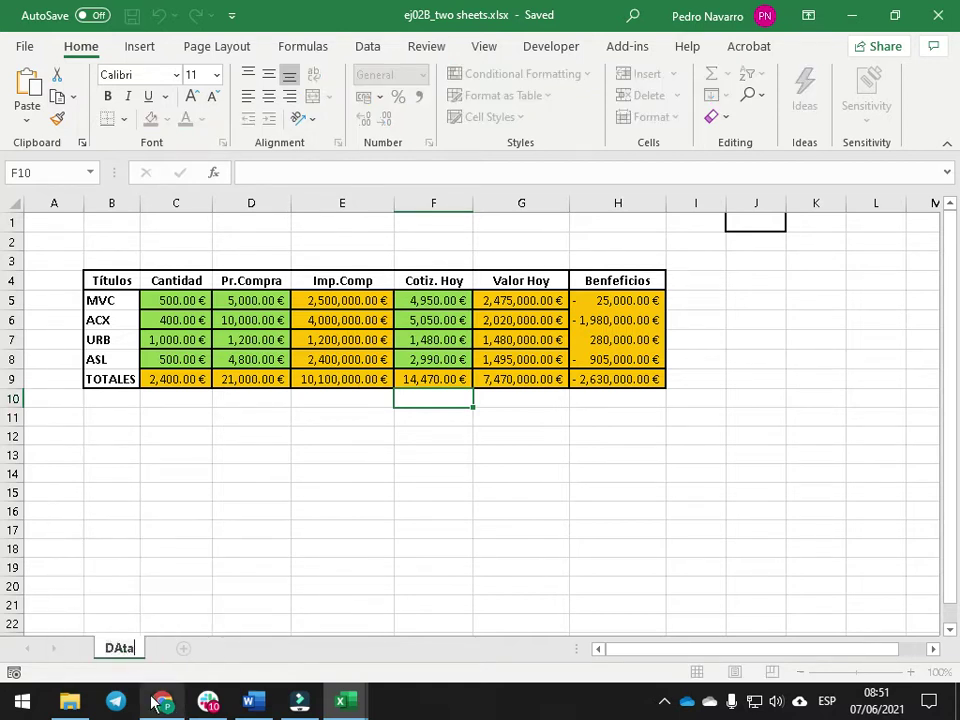
type("ta")
key("BackSpace")
key("BackSpace")
key("BackSpace")
type("a")
key("Return")
left_click(200, 203)
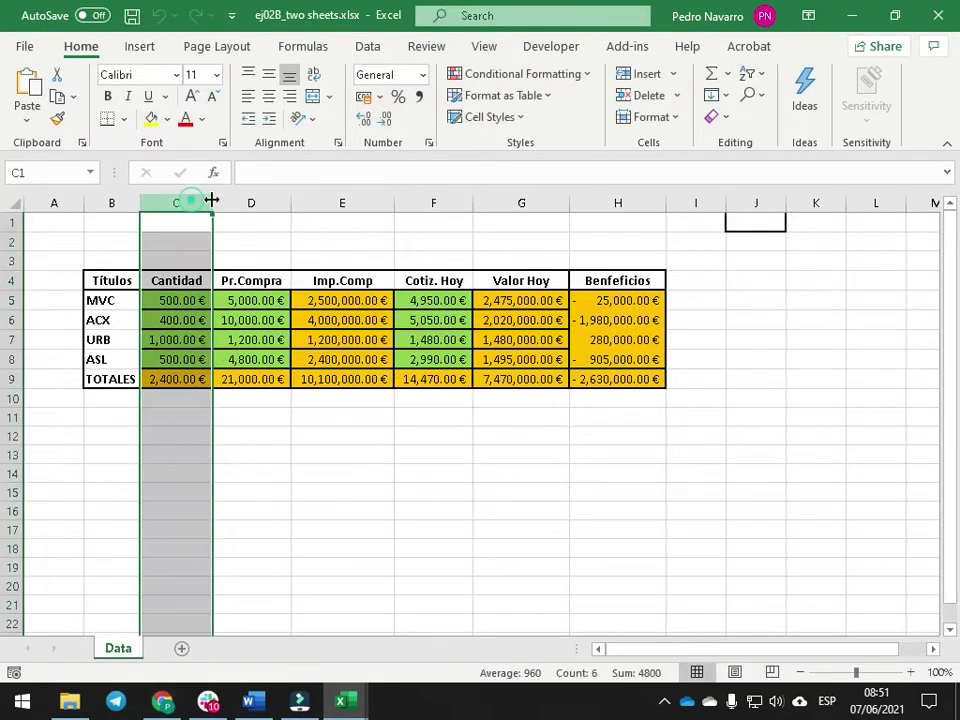
left_click(277, 202, "ctrl")
left_click(433, 204, "ctrl")
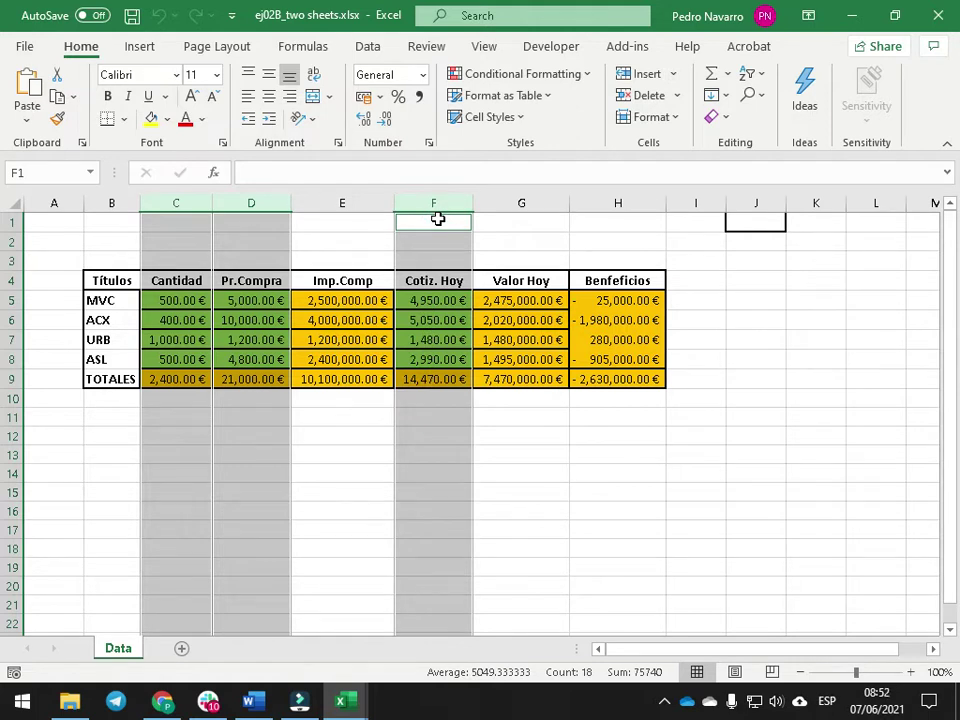
Try to cut the non-adjacent Imp.Comp, Valor Hoy and Benfeficios columns from the Data sheet all at once.
left_click(343, 203)
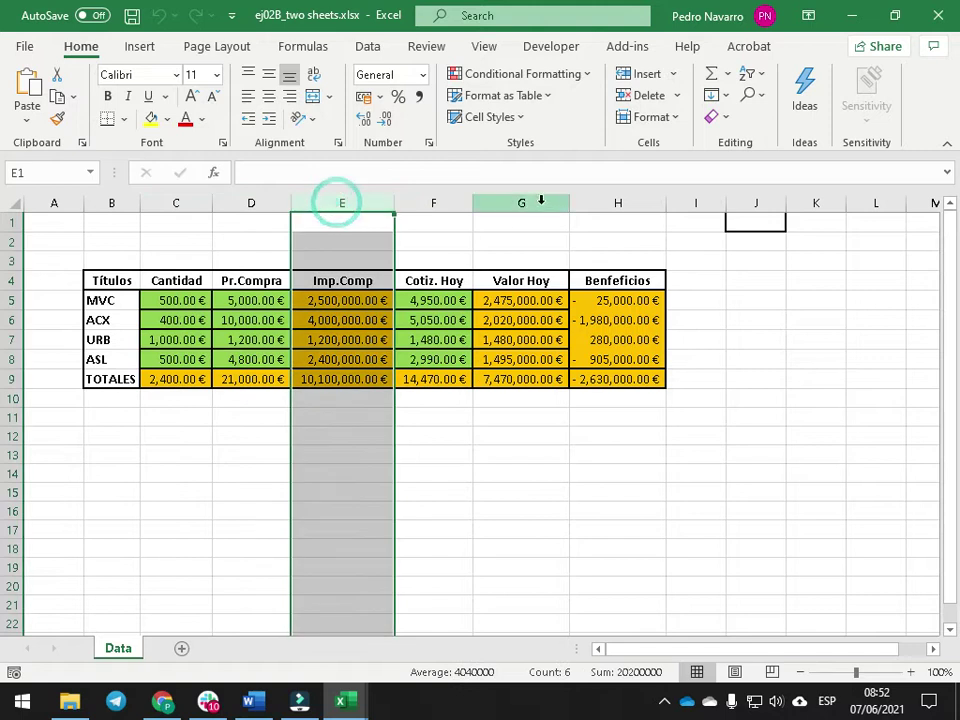
left_click(527, 203, "ctrl")
left_click(634, 203, "ctrl")
right_click(374, 205)
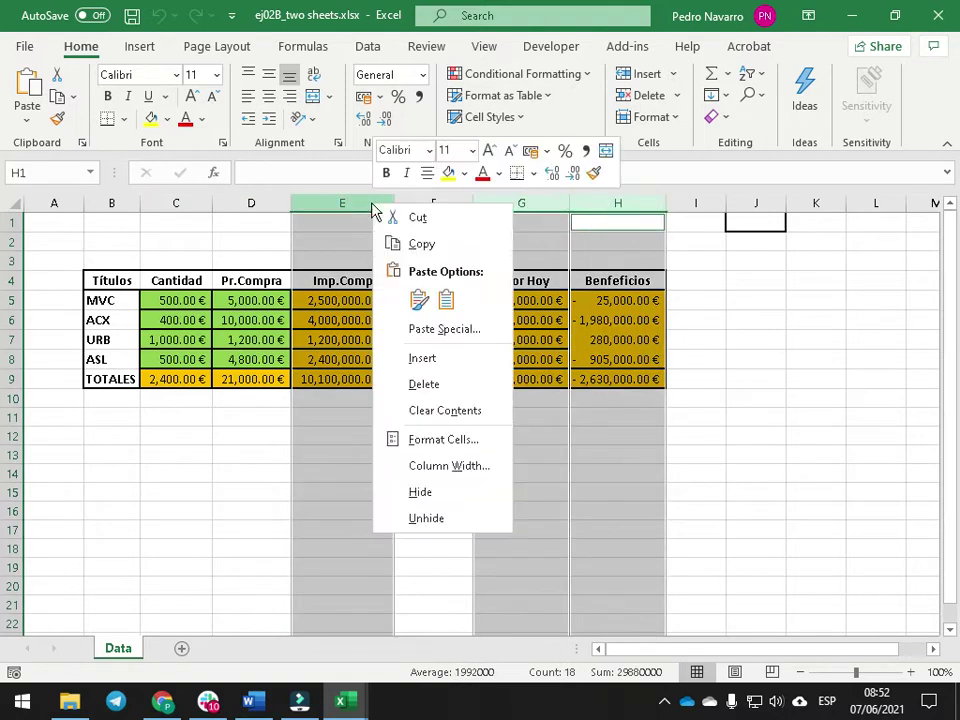
left_click(455, 226)
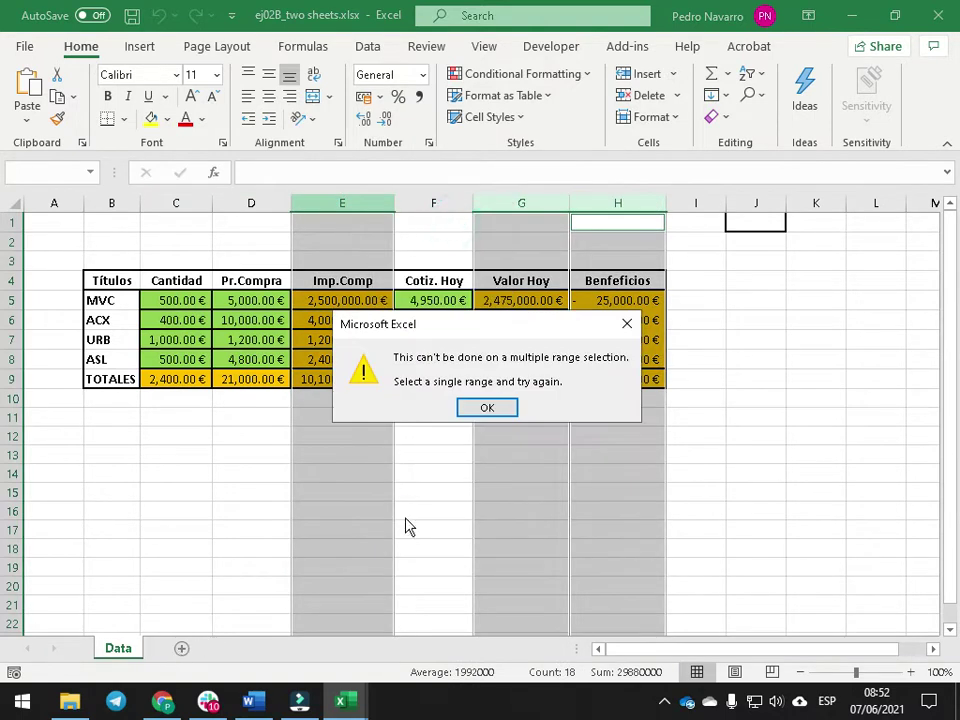
left_click(497, 410)
left_click(501, 510)
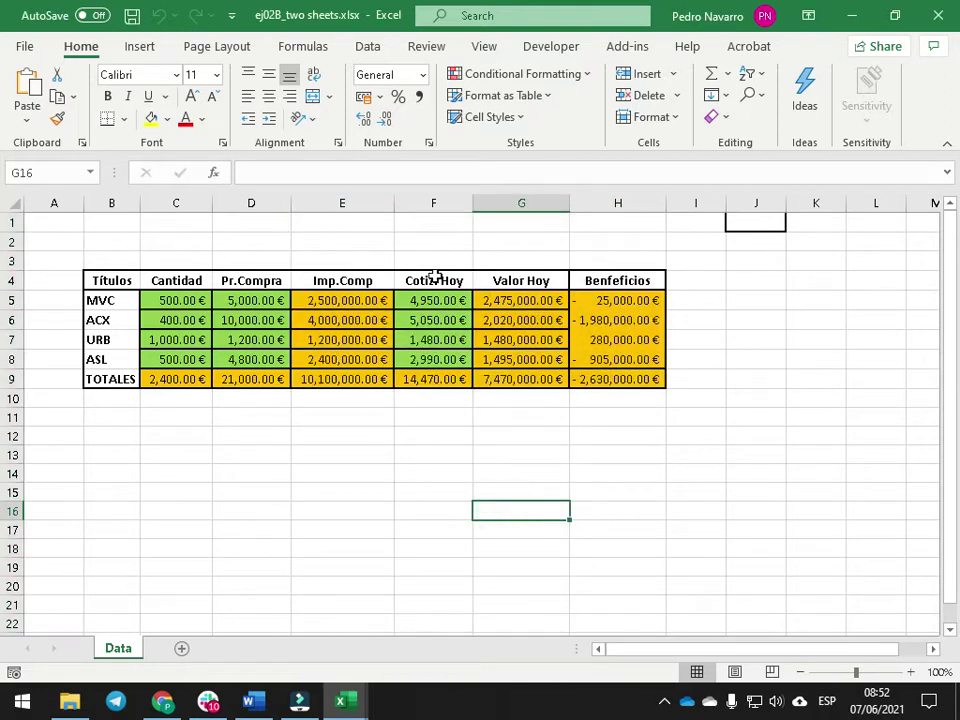
Move the whole Imp.Comp column from the Data sheet into column B of a newly added sheet.
left_click(349, 205)
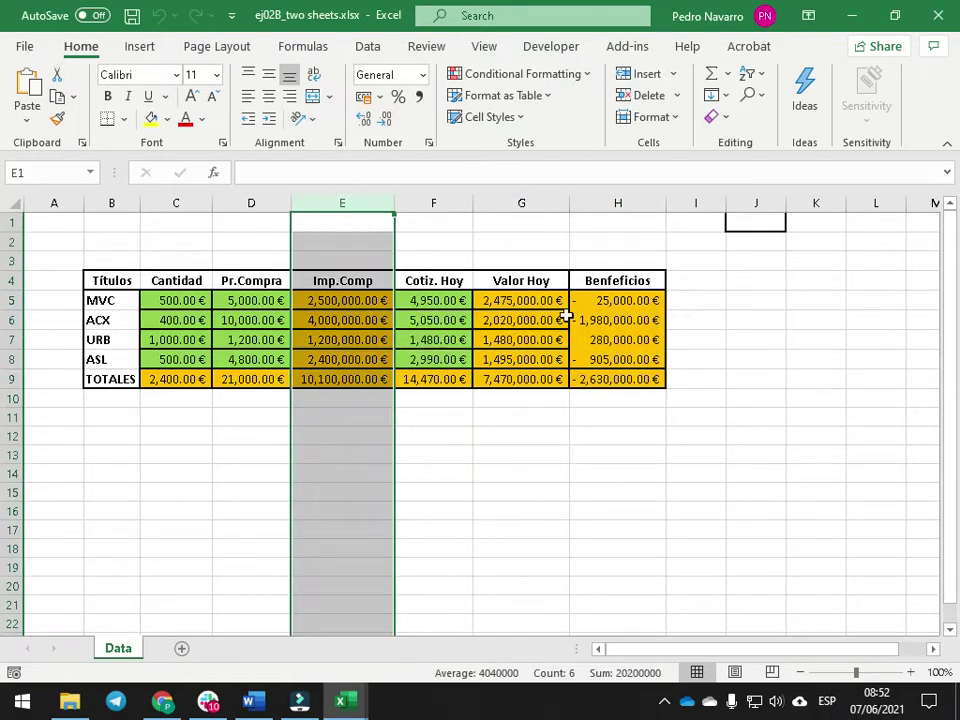
left_click_drag(529, 203, 612, 204)
left_click(340, 205)
right_click(341, 210)
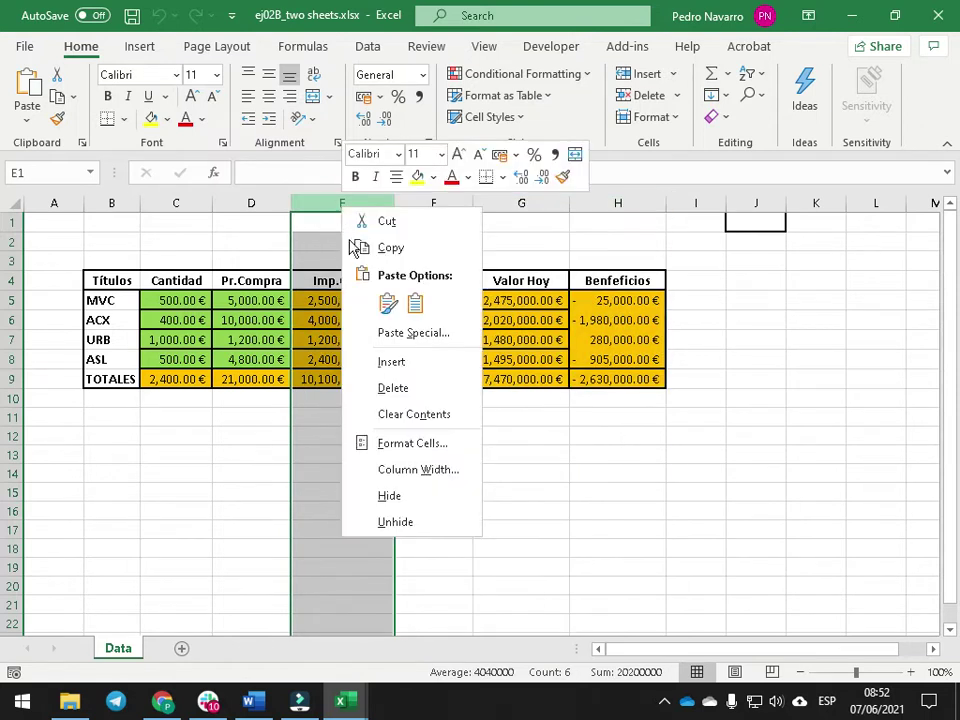
left_click(386, 221)
left_click(182, 648)
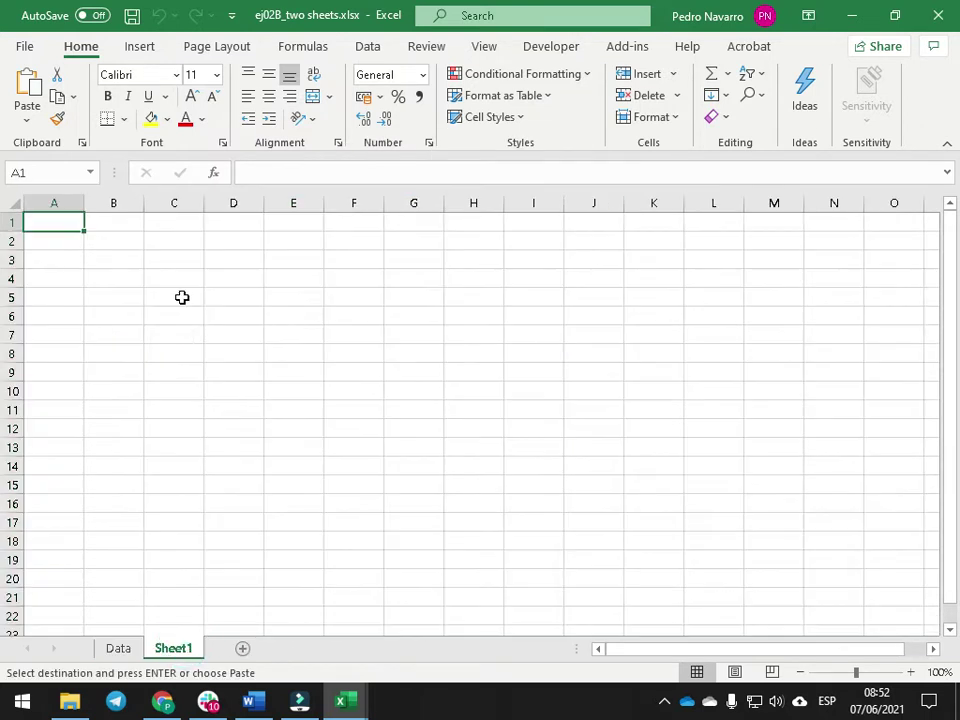
scroll(251, 328, "up", 5, "ctrl")
scroll(253, 234, "down", 1)
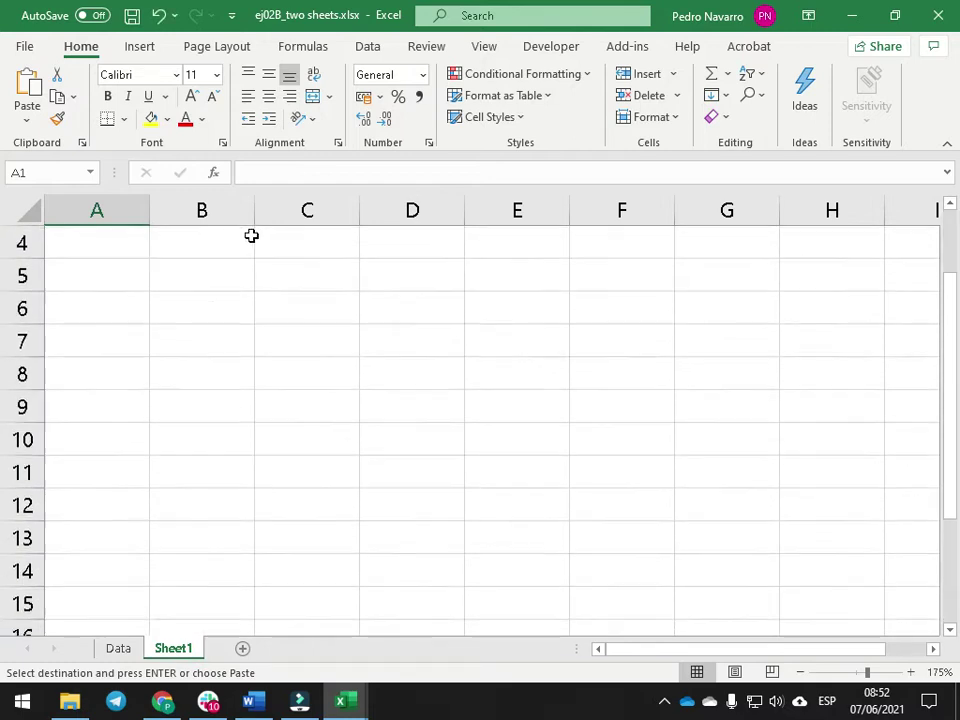
scroll(220, 290, "down", 1, "ctrl")
scroll(201, 315, "up", 1)
left_click(195, 208)
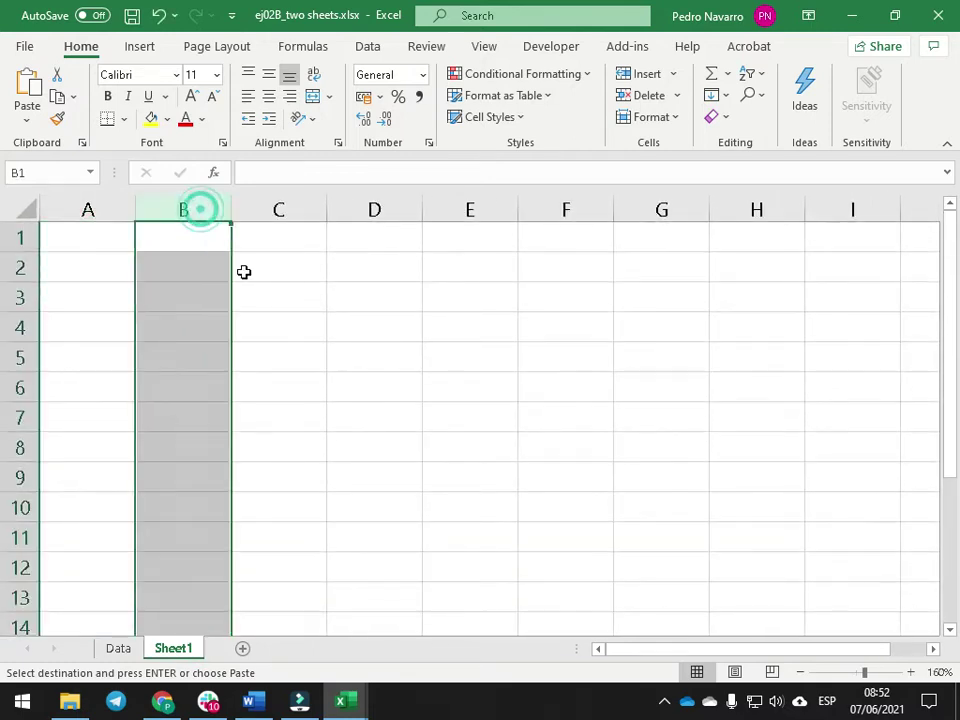
key("ctrl+v")
left_click(379, 448)
Move the Valor Hoy and Benfeficios columns from the Data sheet into Sheet1, starting at column C.
left_click(135, 646)
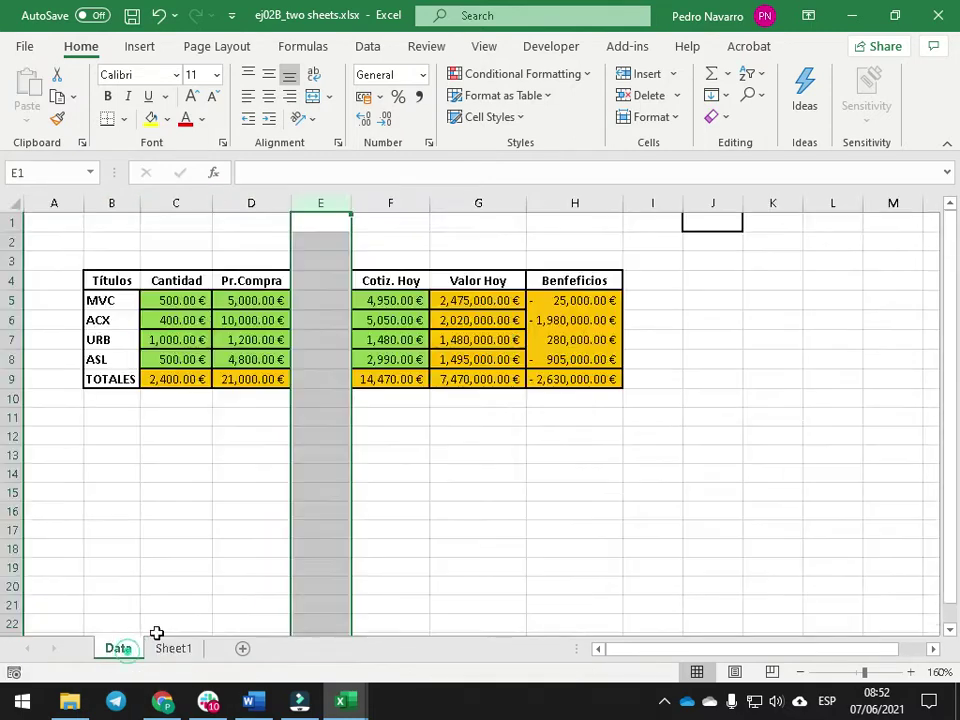
left_click_drag(480, 202, 570, 244)
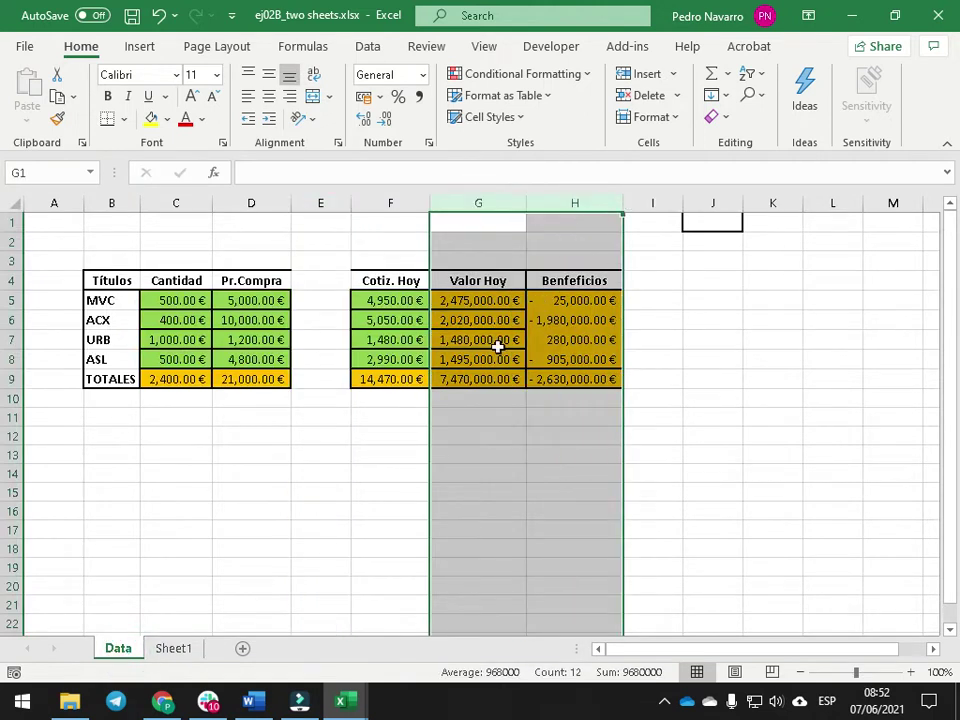
key("ctrl+x")
left_click(173, 648)
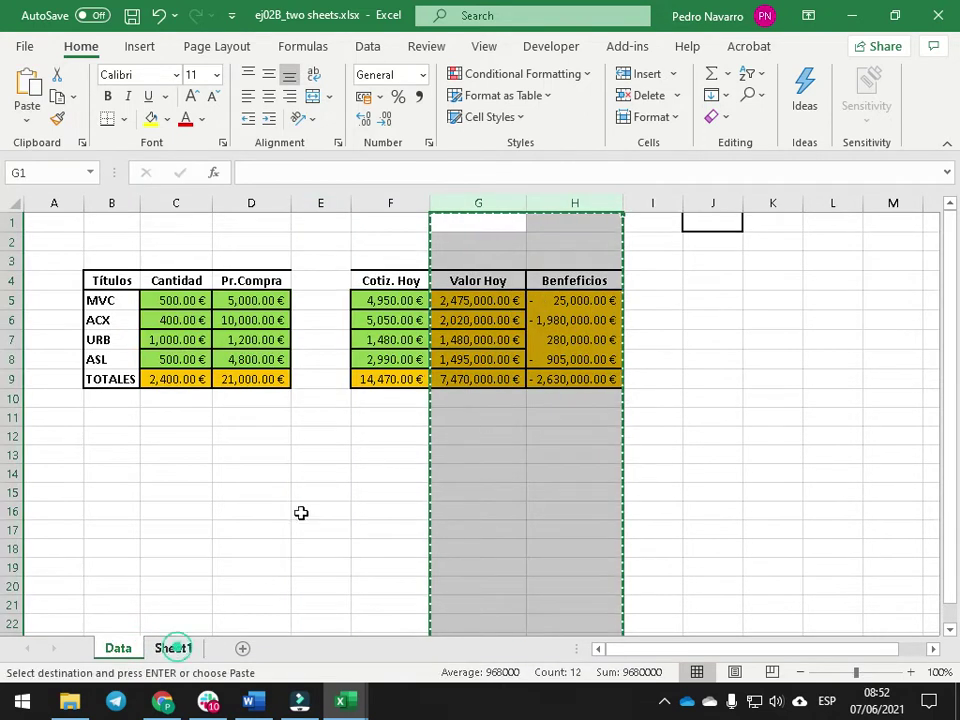
left_click(350, 210)
key("ctrl+v")
left_click(456, 582)
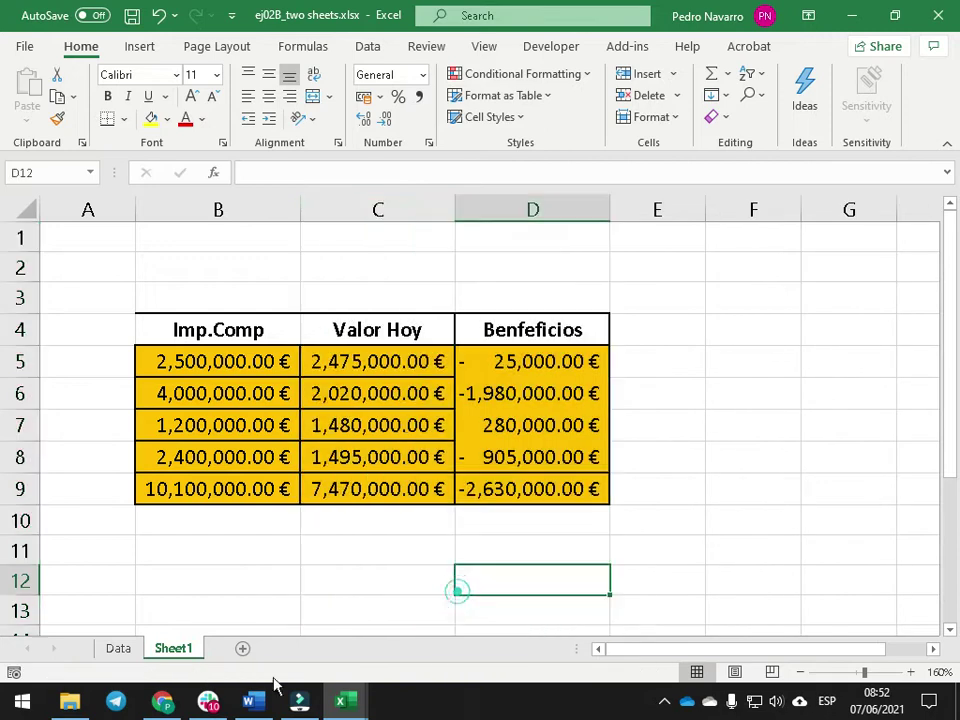
Delete the empty column E between Pr.Compra and Cotiz. Hoy on the Data sheet.
left_click(118, 648)
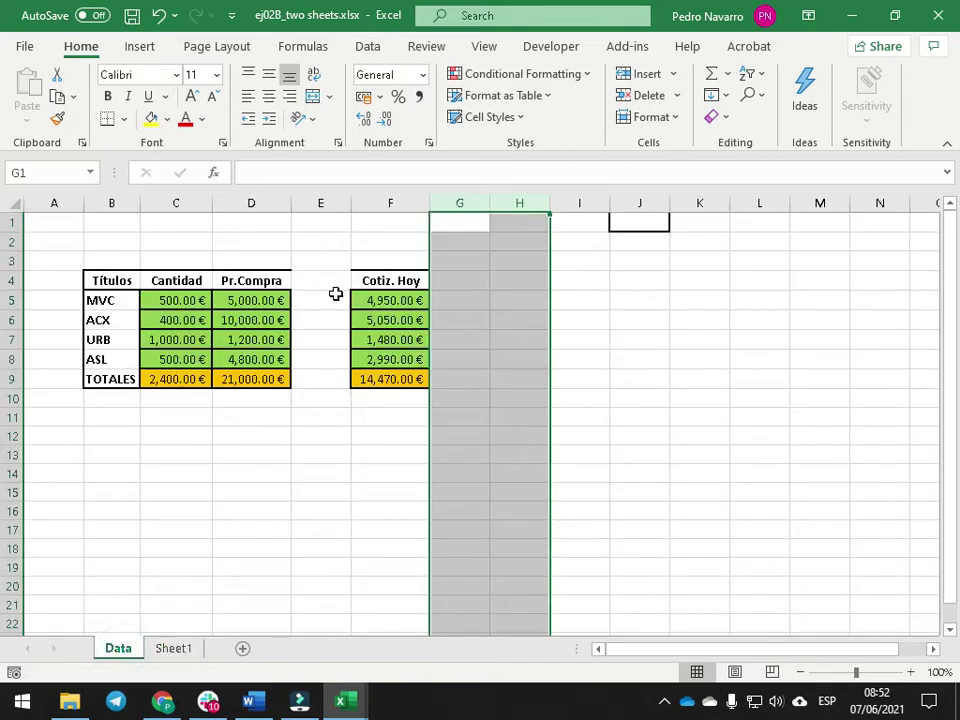
left_click(321, 295)
left_click(319, 202)
right_click(319, 202)
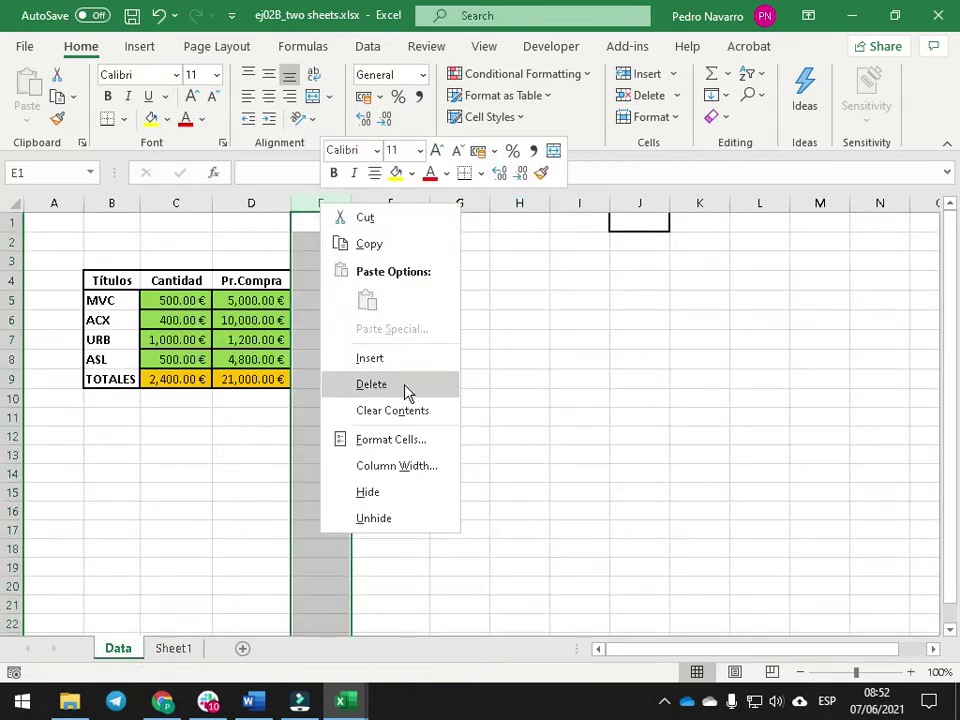
left_click(390, 387)
left_click(443, 399)
Apply an outside border around the table in B4:E9 on the Data sheet.
left_click_drag(107, 278, 330, 379)
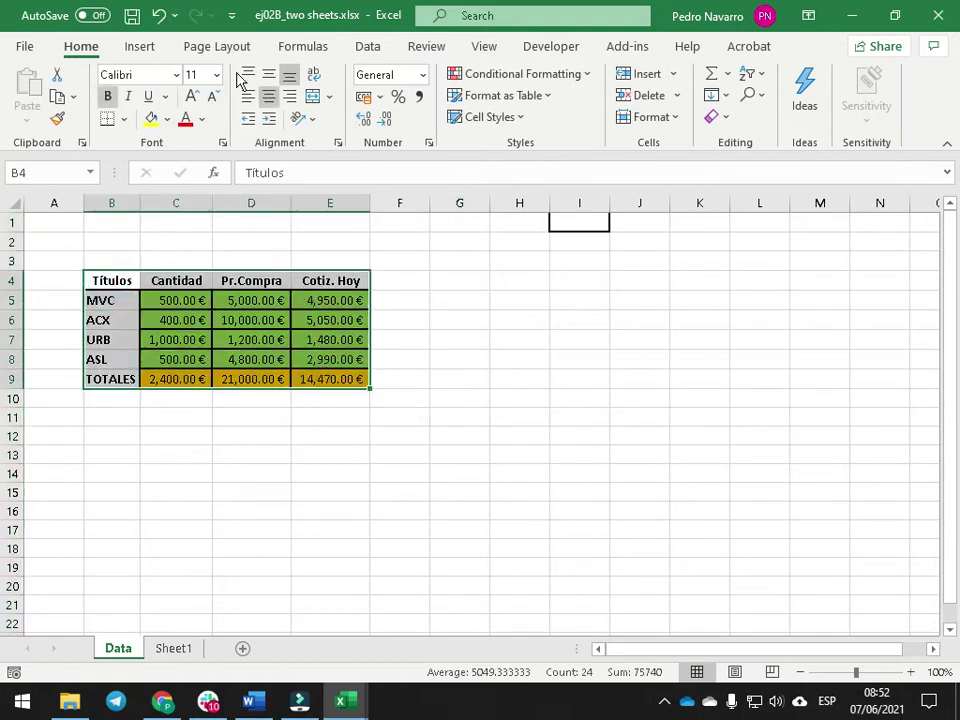
left_click(124, 118)
left_click(190, 358)
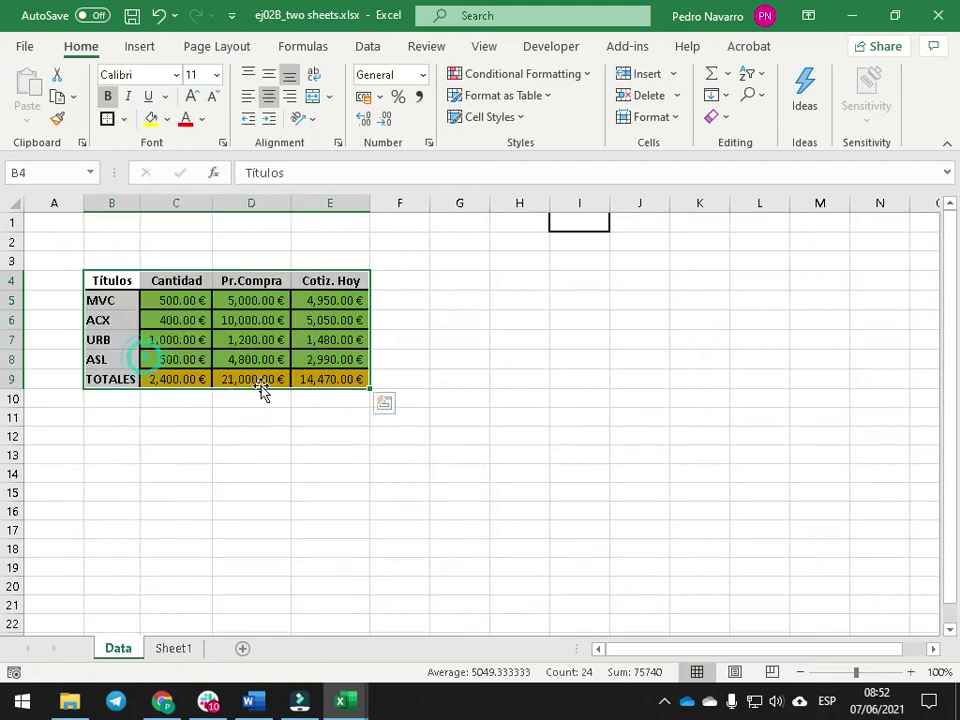
left_click(373, 411)
left_click(345, 461)
Delete the whole TOTALES row from the Data sheet.
left_click(111, 380)
left_click_drag(236, 433, 236, 421)
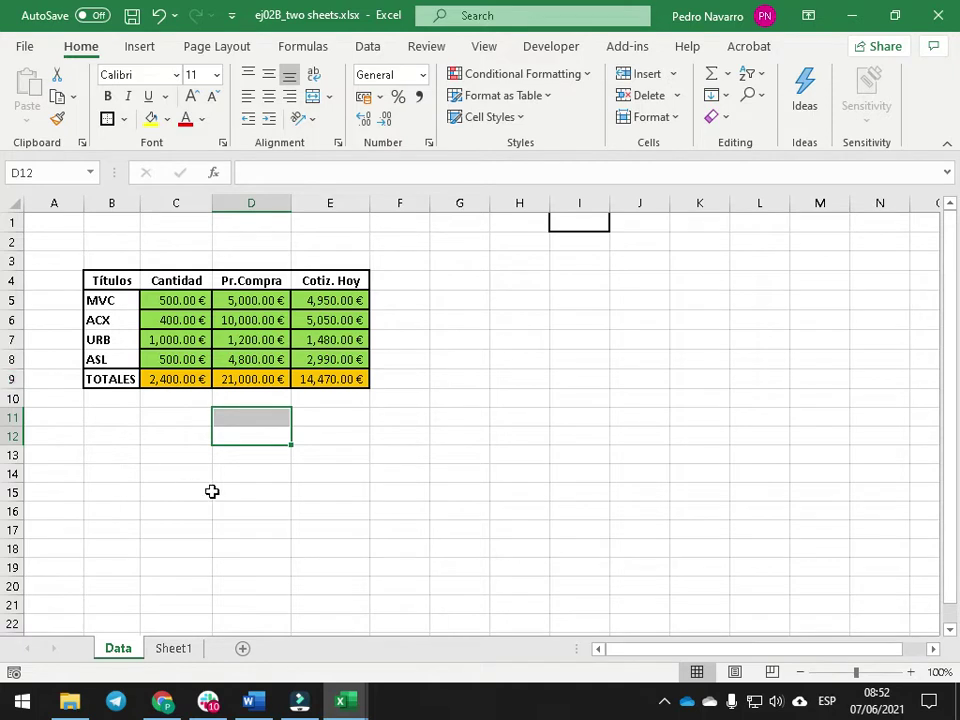
left_click(14, 379)
right_click(14, 379)
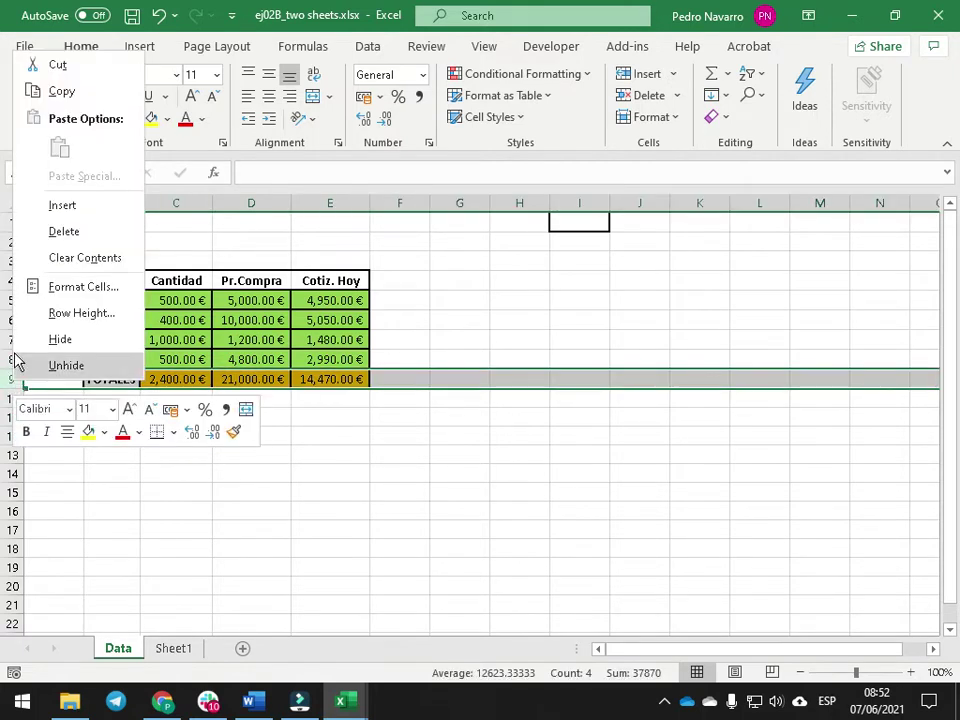
left_click(85, 233)
left_click(251, 491)
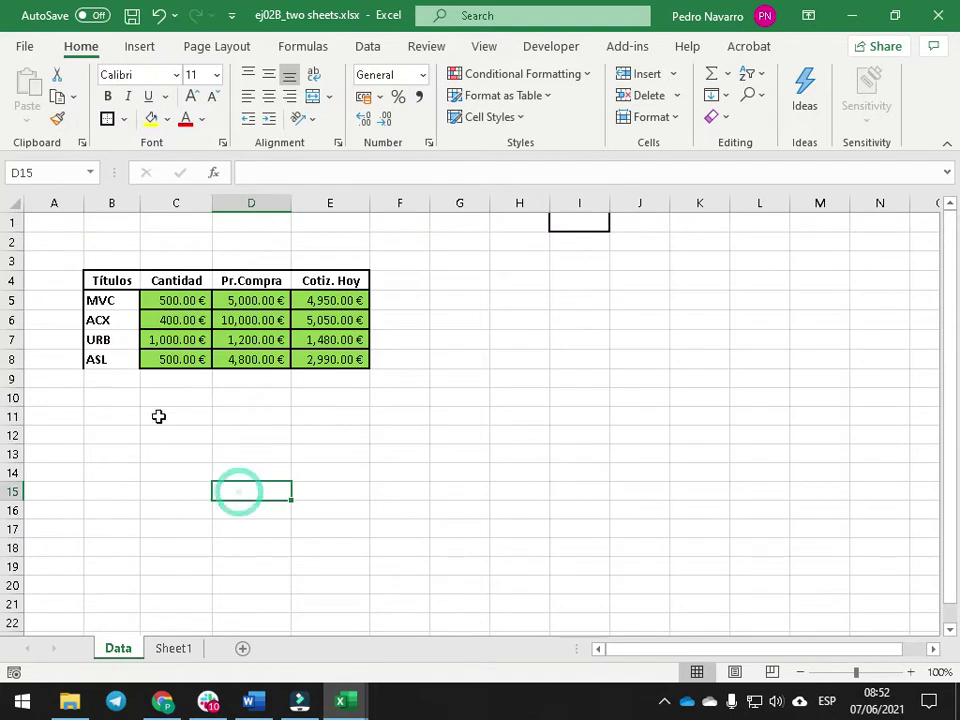
Apply an outside border around the MVC to ASL rows in B5:E8 on the Data sheet.
left_click(106, 287)
left_click_drag(106, 301, 354, 360)
left_click(188, 414)
scroll(225, 463, "up", 4, "ctrl")
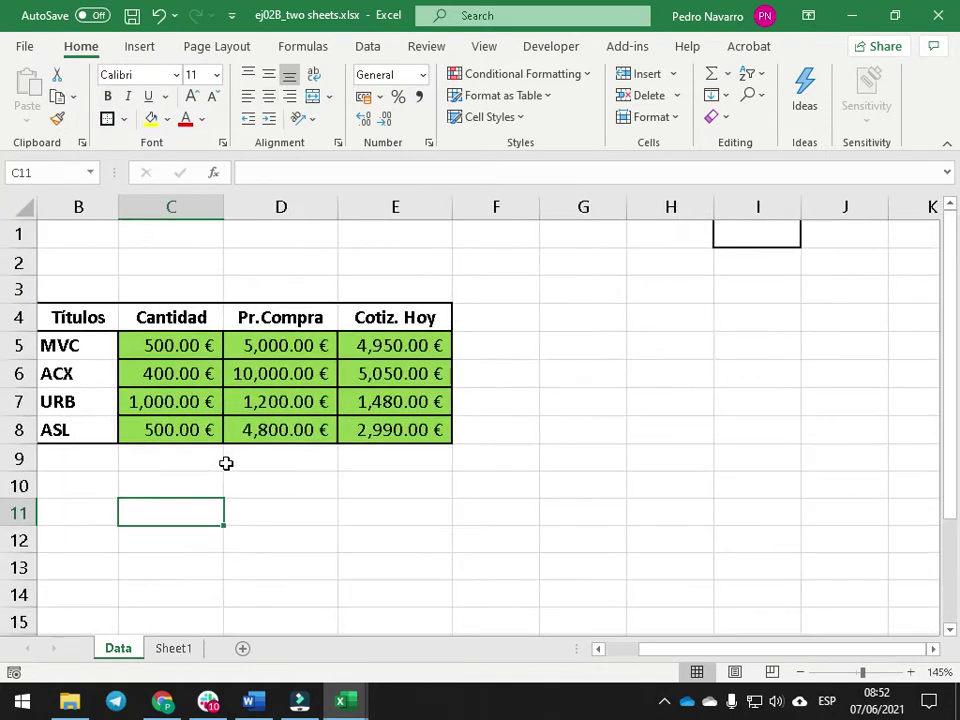
left_click_drag(722, 652, 645, 656)
Rename Sheet1 as Solution.
left_click(176, 648)
type("O")
key("BackSpace")
key("BackSpace")
key("BackSpace")
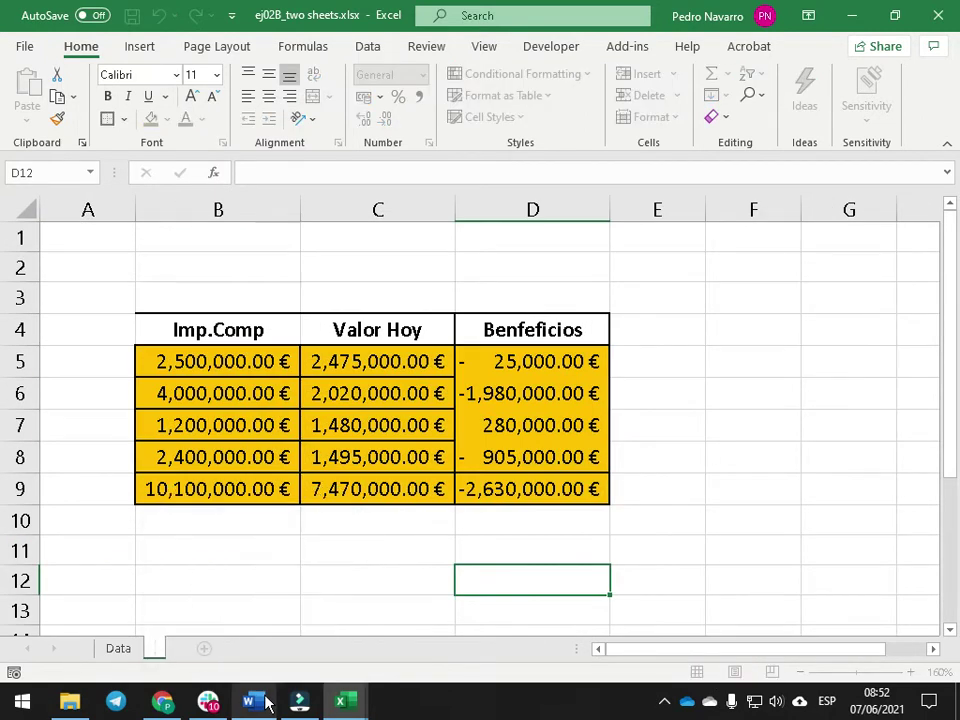
type("Solution")
key("Return")
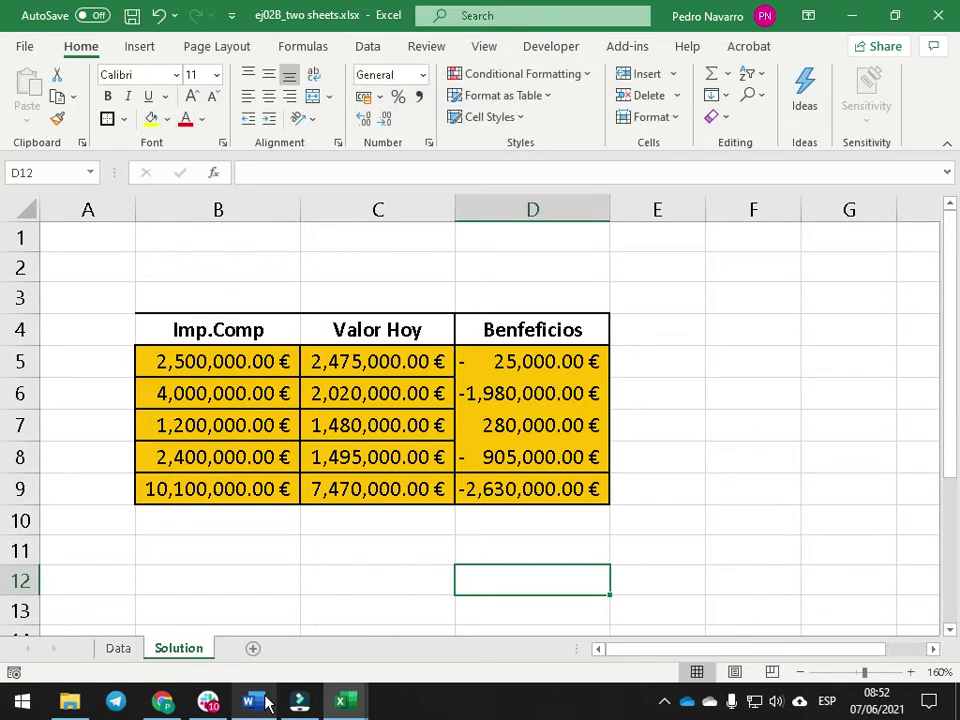
Add an outside border to the Imp.Comp header in B4 and clear the contents of B5:D9 on the Solution sheet.
left_click(176, 326)
left_click(107, 118)
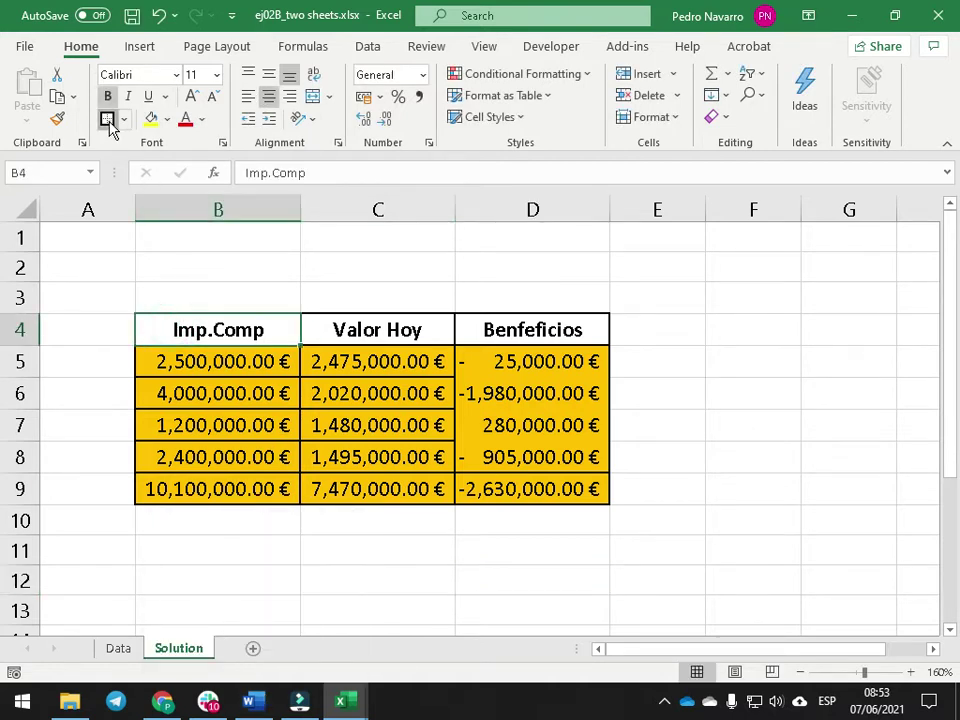
left_click(244, 371)
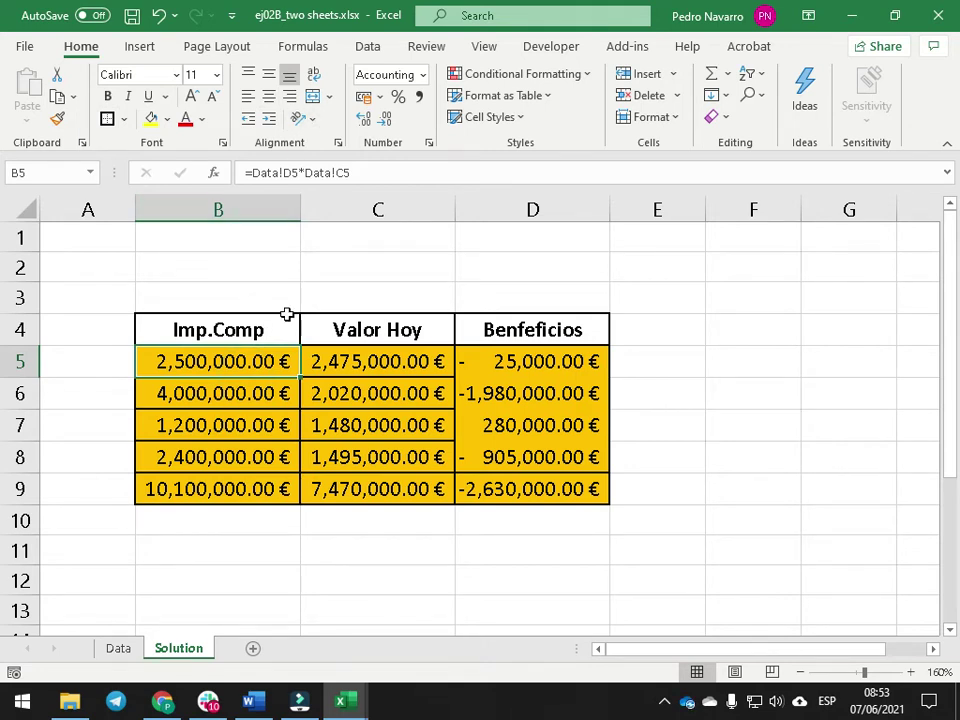
left_click_drag(240, 364, 546, 480)
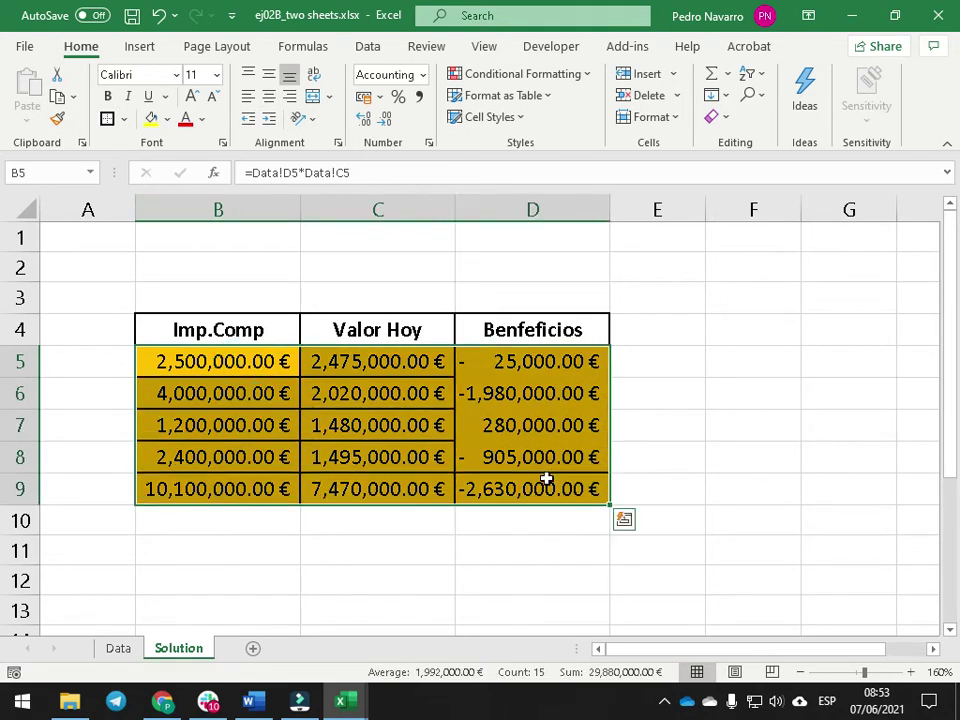
key("Delete")
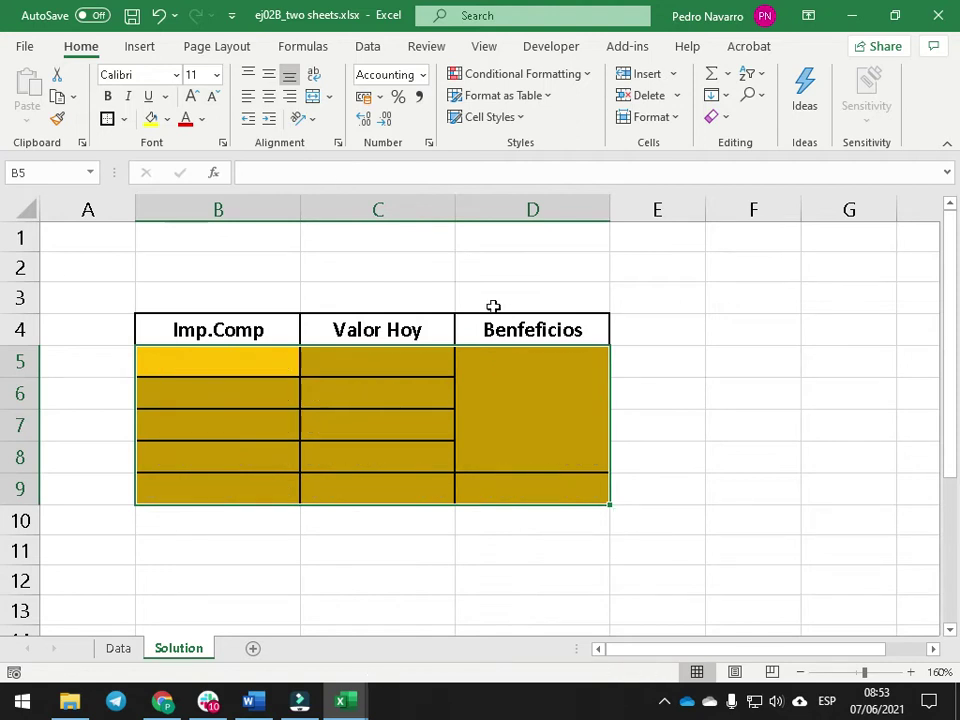
Apply an outside border to each of the Benfeficios cells D5, D6, D7 and D8 on the Solution sheet.
left_click(484, 360)
left_click(484, 392, "ctrl")
left_click(484, 424, "ctrl")
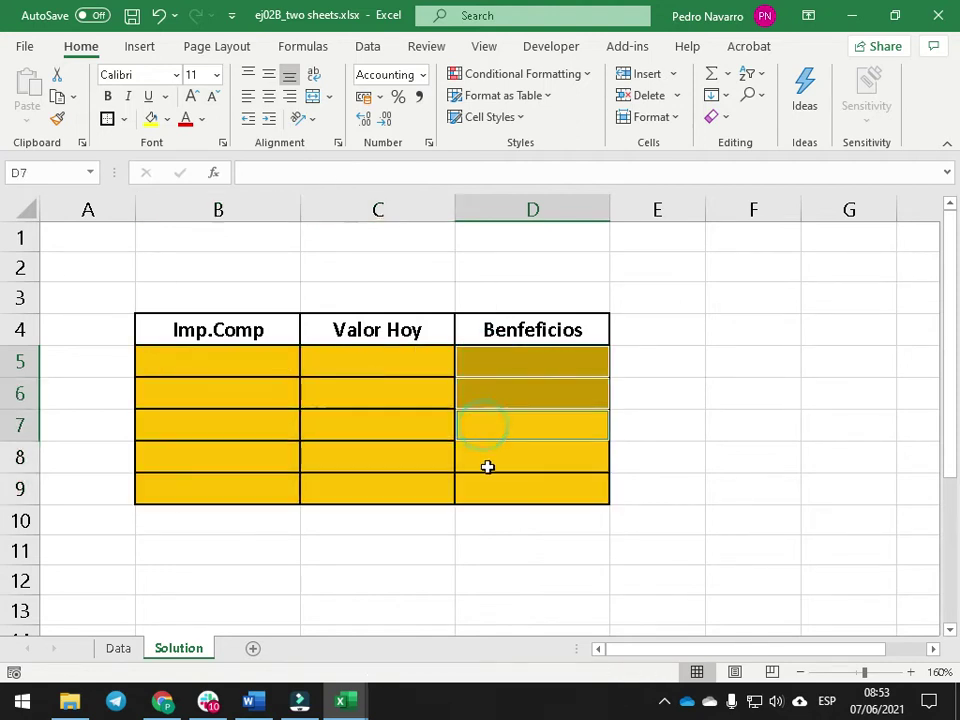
left_click(487, 460, "ctrl")
left_click(478, 549)
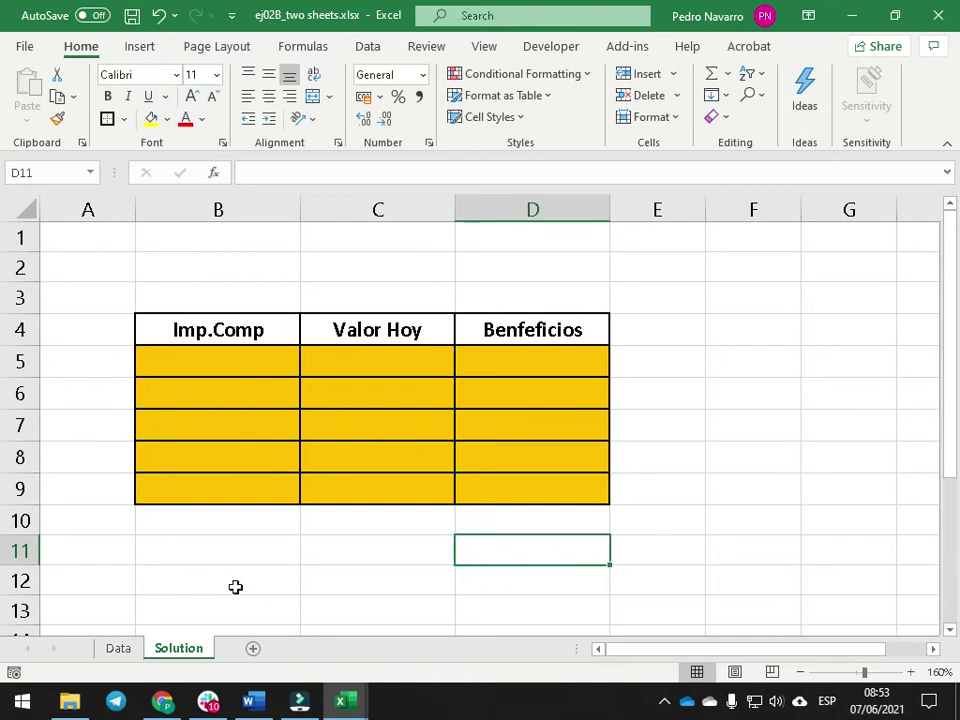
Enter =Data!C5*Data!D5 as the Imp.Comp formula in Solution B5 and fill it down to B9.
left_click(229, 364)
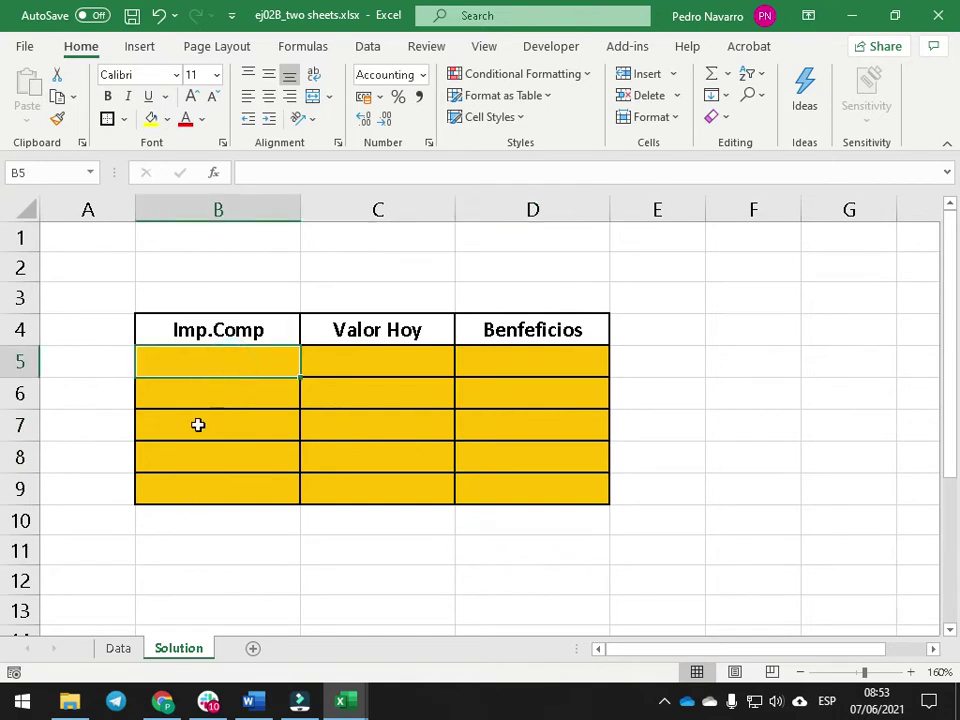
left_click(118, 648)
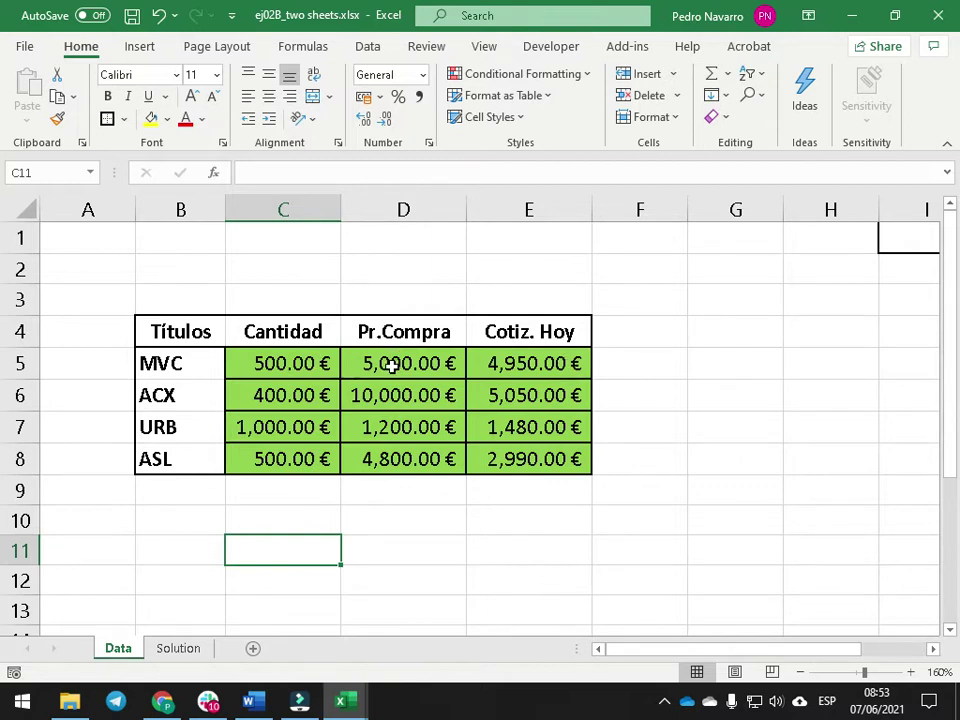
left_click(195, 647)
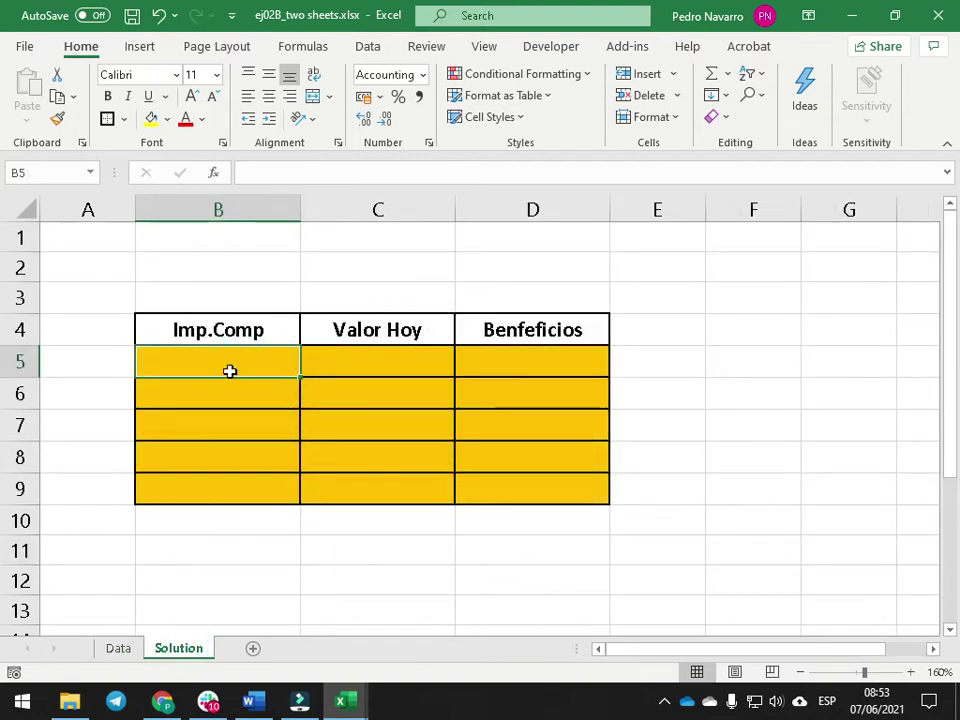
type("=")
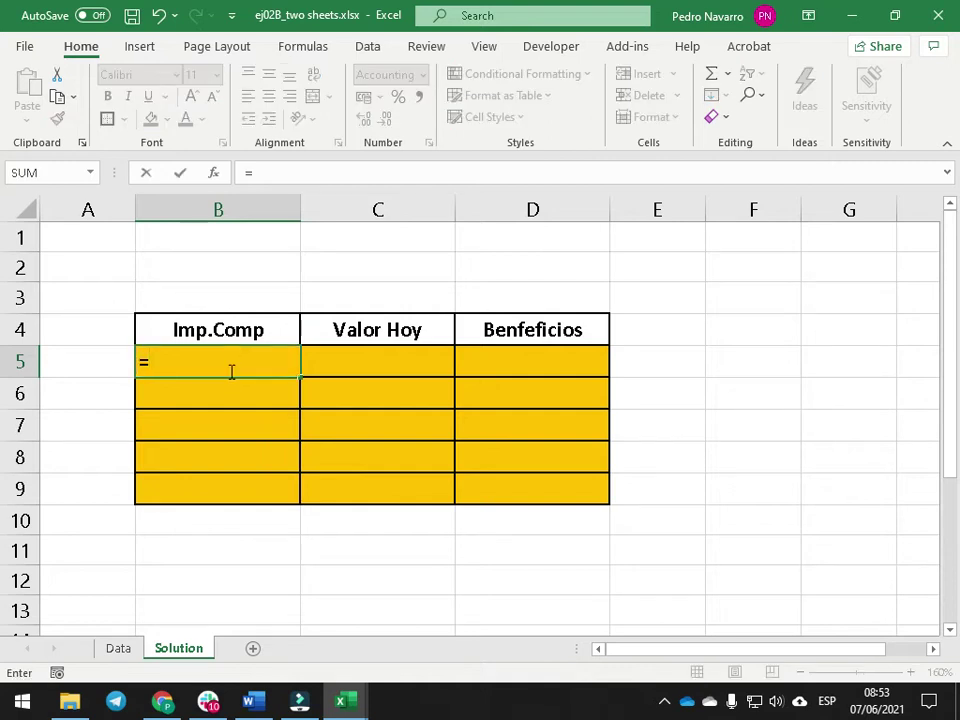
left_click(120, 650)
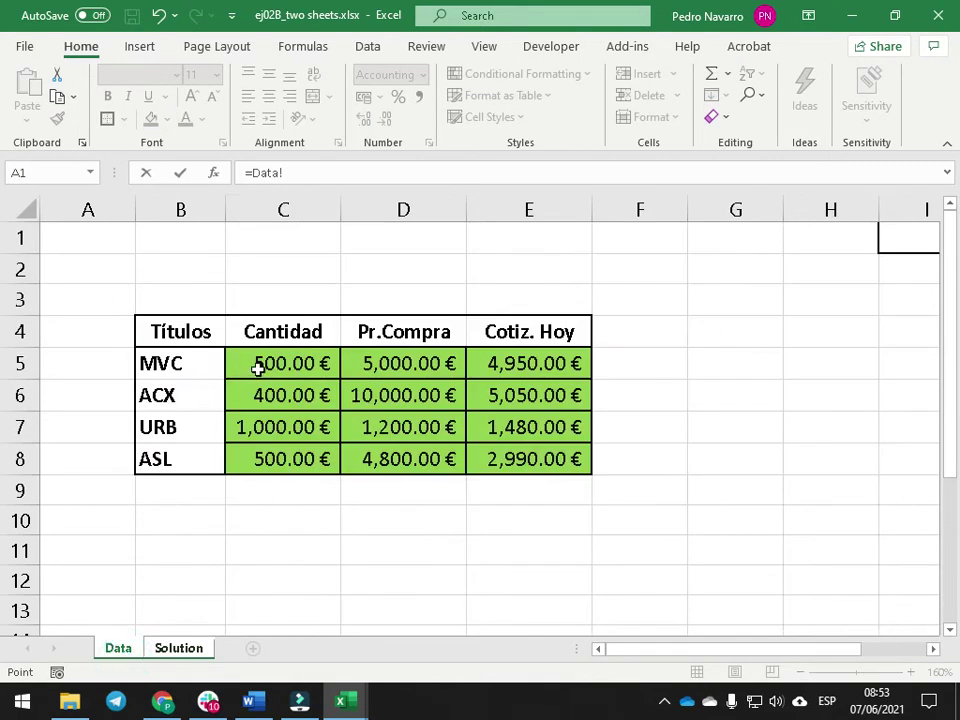
left_click(264, 365)
left_click(338, 181)
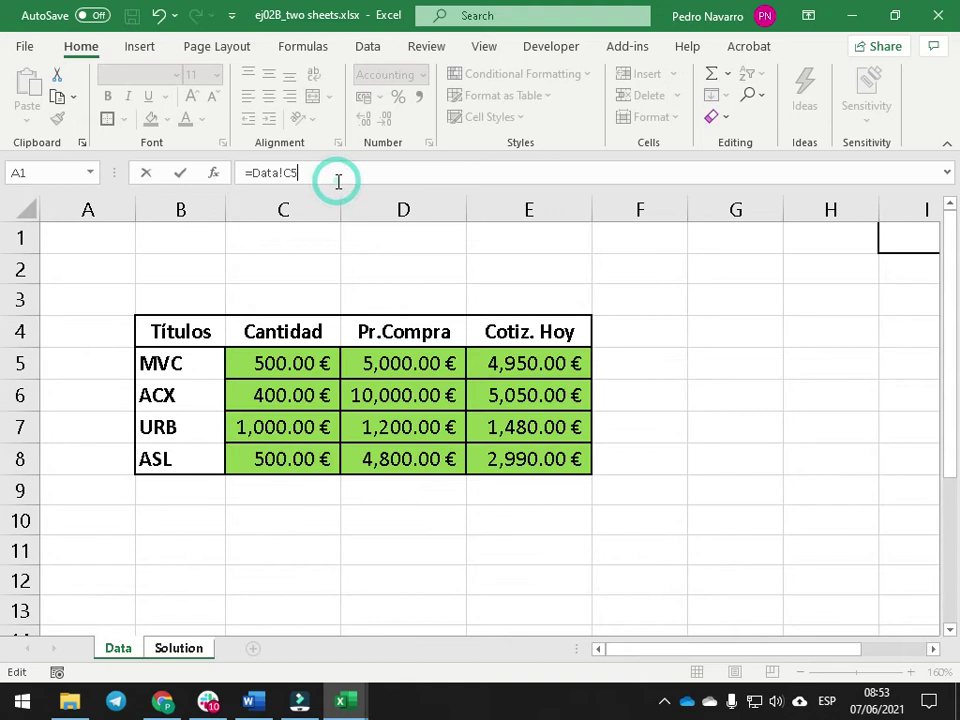
type("*")
left_click(424, 361)
key("Return")
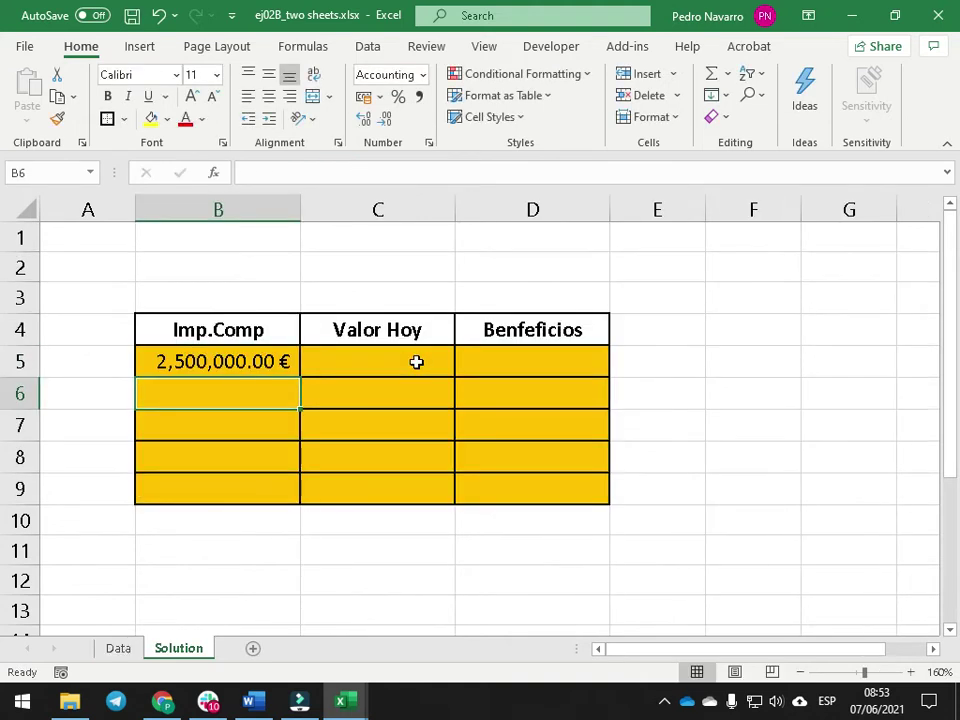
left_click(261, 361)
left_click_drag(299, 377, 300, 500)
Enter =Data!C5*Data!E5 as the Valor Hoy formula in Solution C5 and fill it down to C9.
left_click(369, 366)
type("=")
left_click(108, 648)
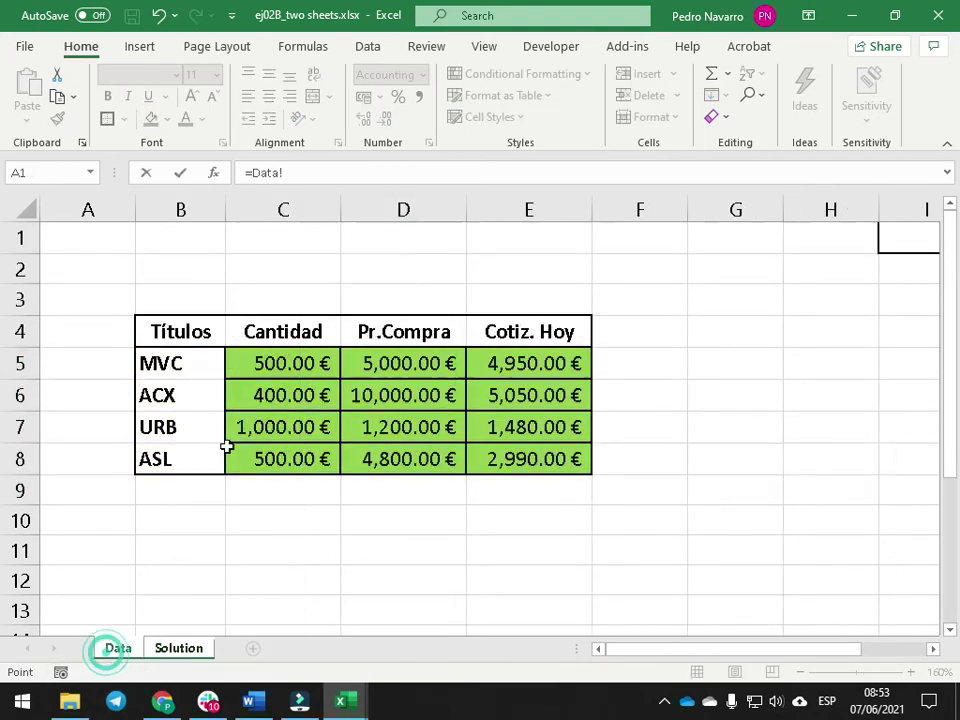
left_click(268, 363)
type("*")
left_click(523, 368)
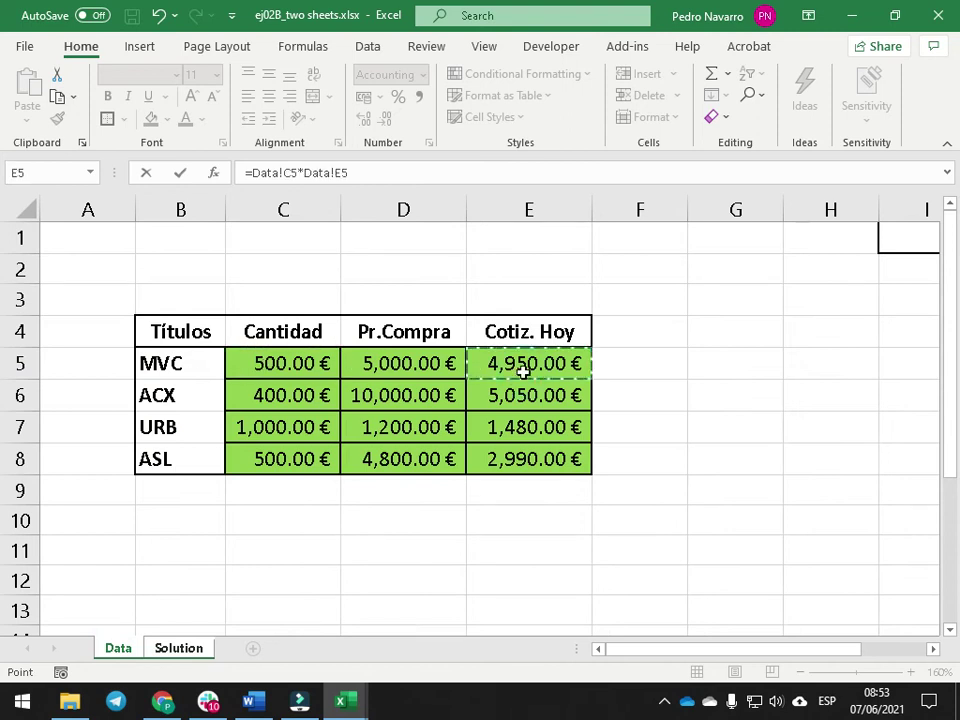
key("Return")
left_click(450, 368)
left_click_drag(451, 368, 447, 492)
Enter =C5-B5 as the Benfeficios formula in Solution D5 and fill it down to D9.
left_click(535, 370)
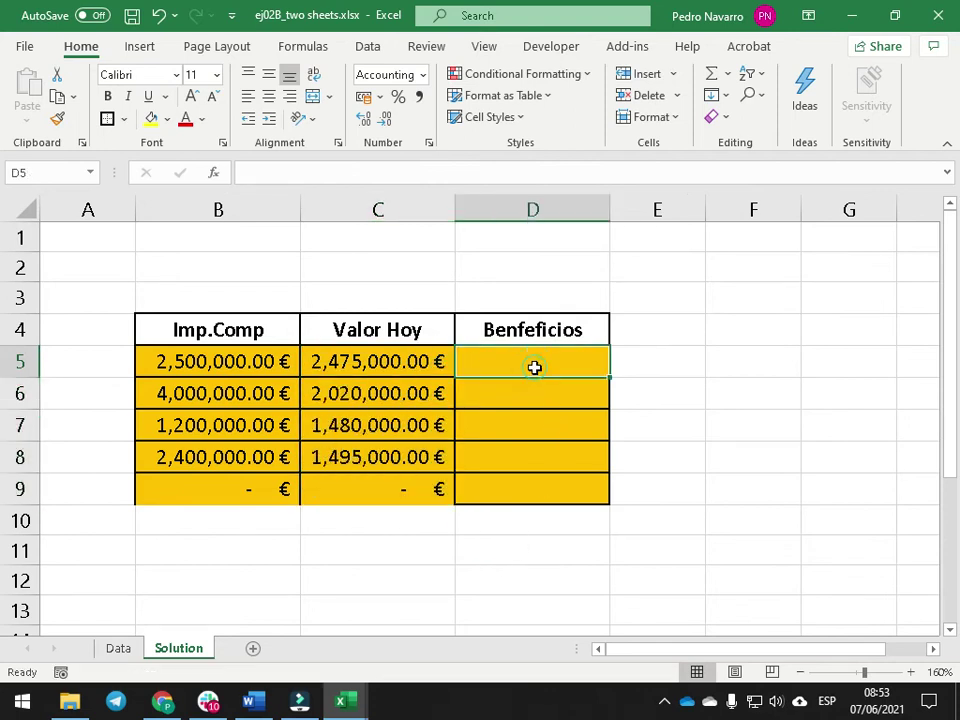
type("=")
left_click(362, 364)
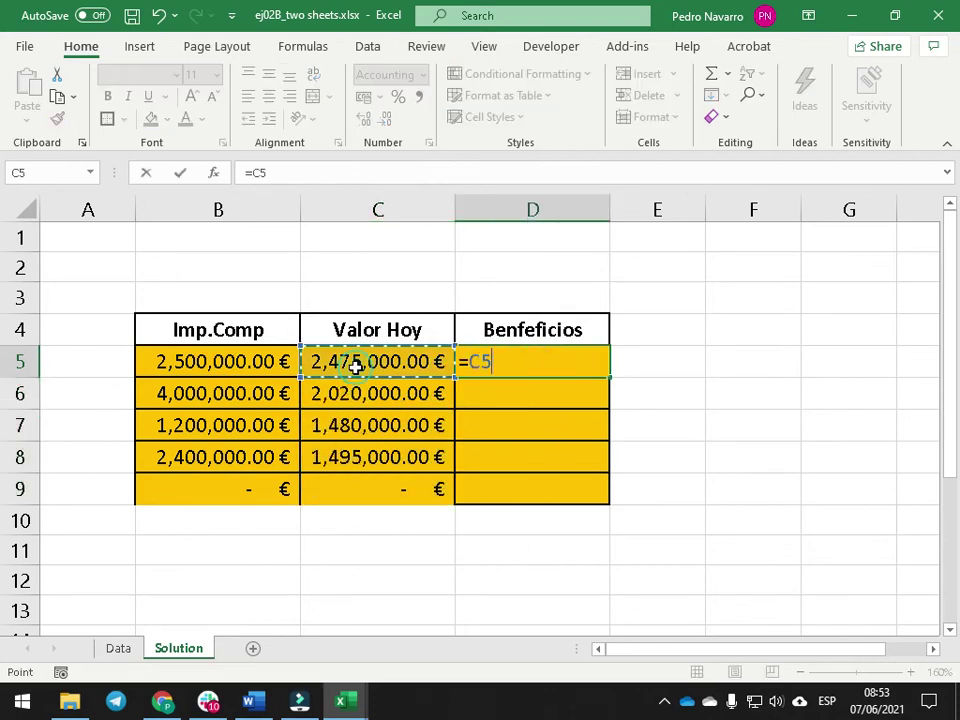
type("-")
left_click(242, 366)
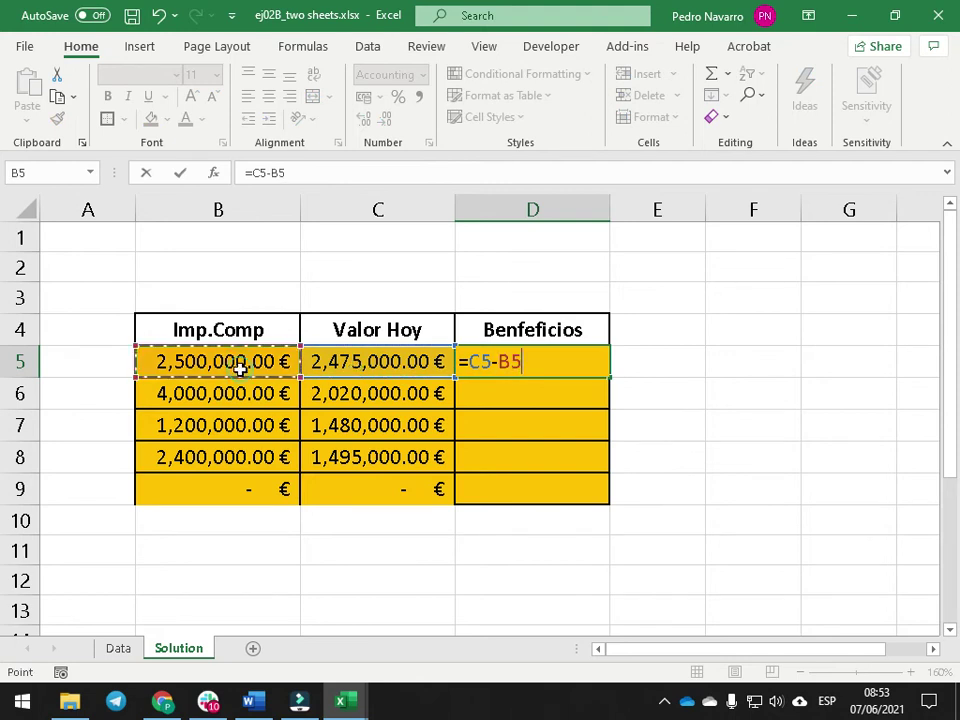
key("Return")
left_click(594, 362)
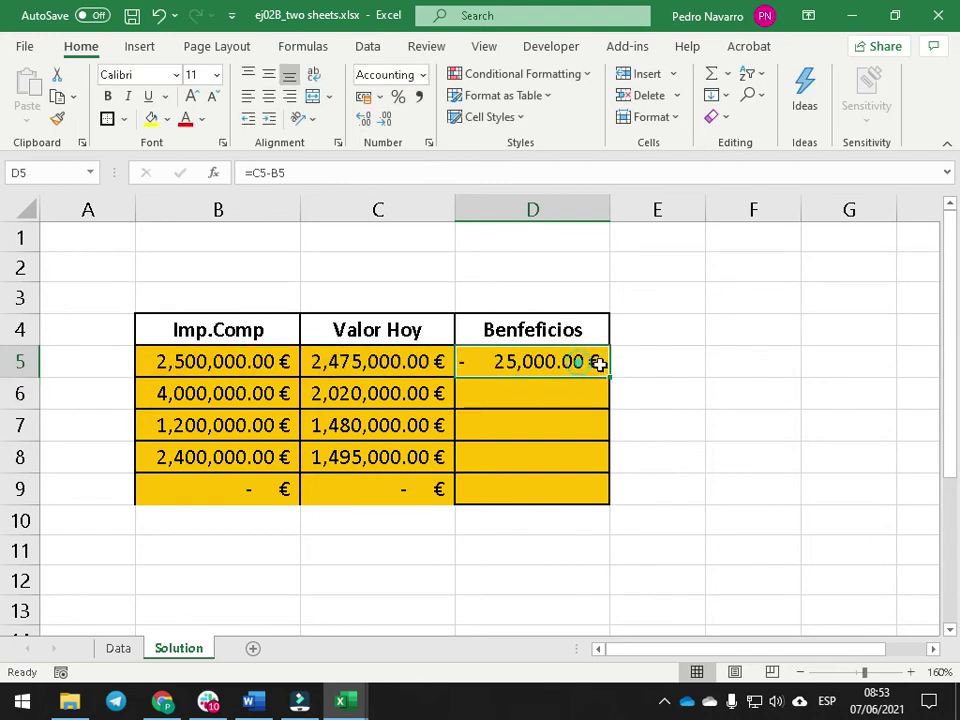
left_click_drag(609, 377, 610, 497)
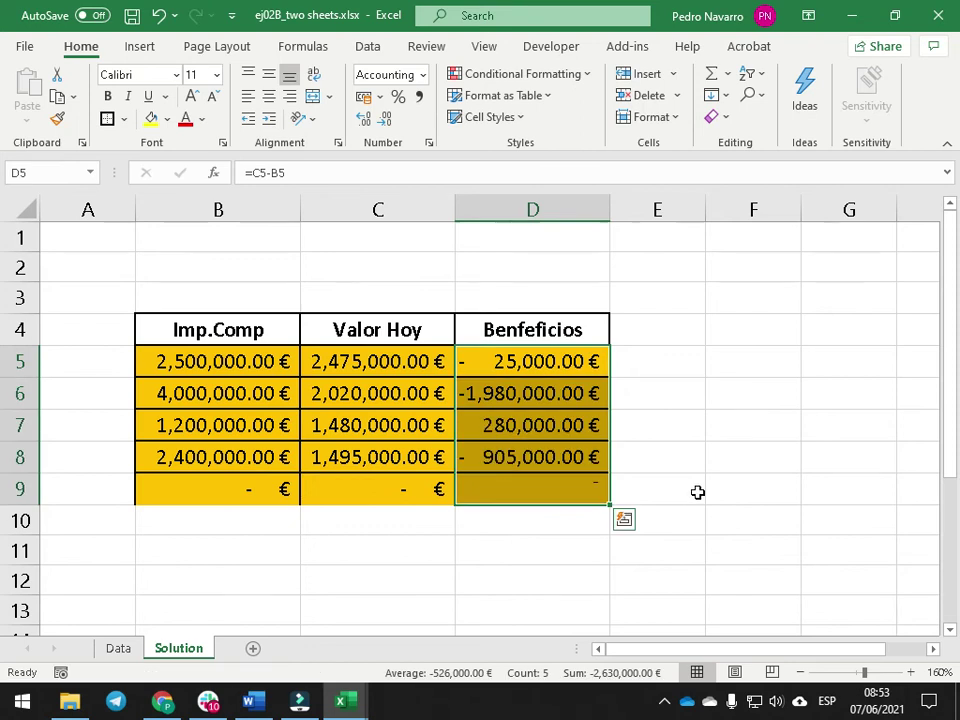
Save the workbook and review the Data and Solution sheets.
left_click(698, 493)
left_click(132, 16)
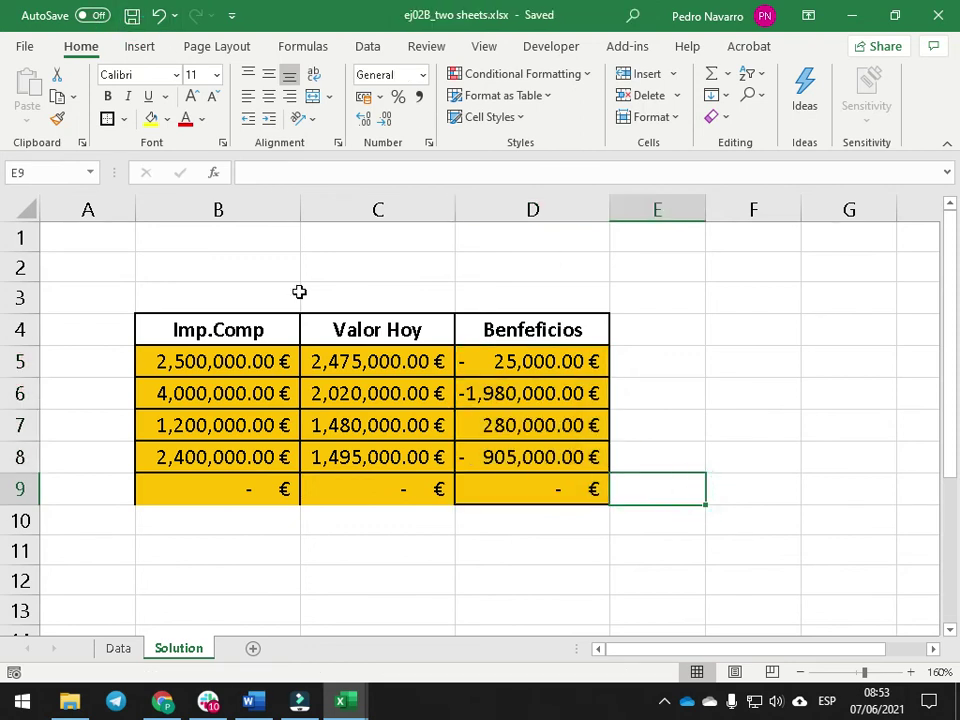
left_click(115, 648)
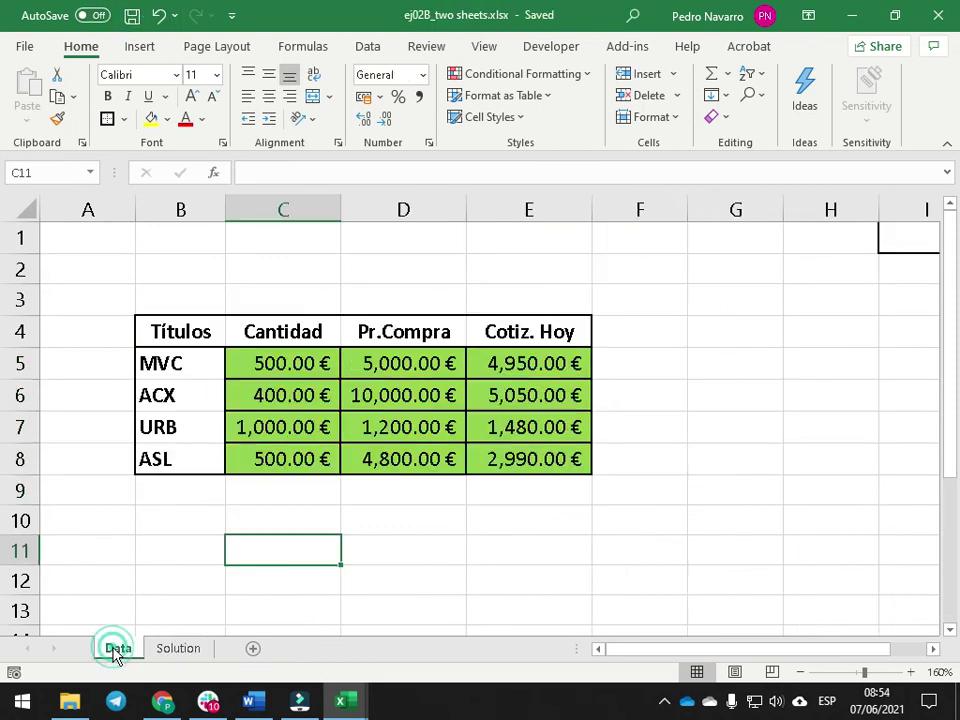
left_click(187, 649)
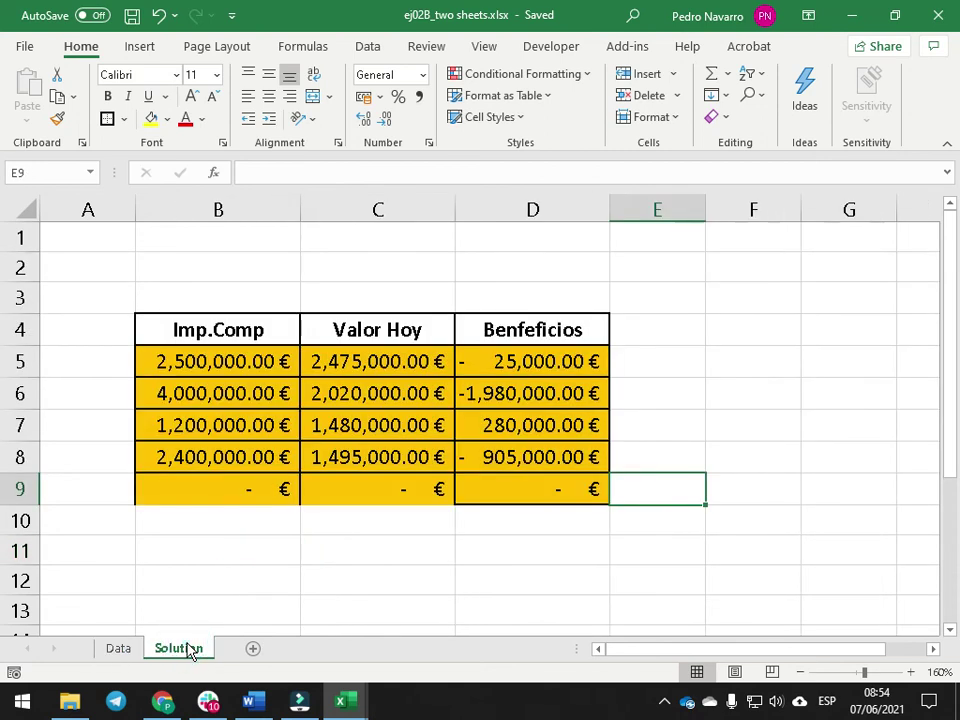
Set the Cantidad of MVC on the Data sheet to 1,000 and check the results on the Solution sheet.
left_click(125, 648)
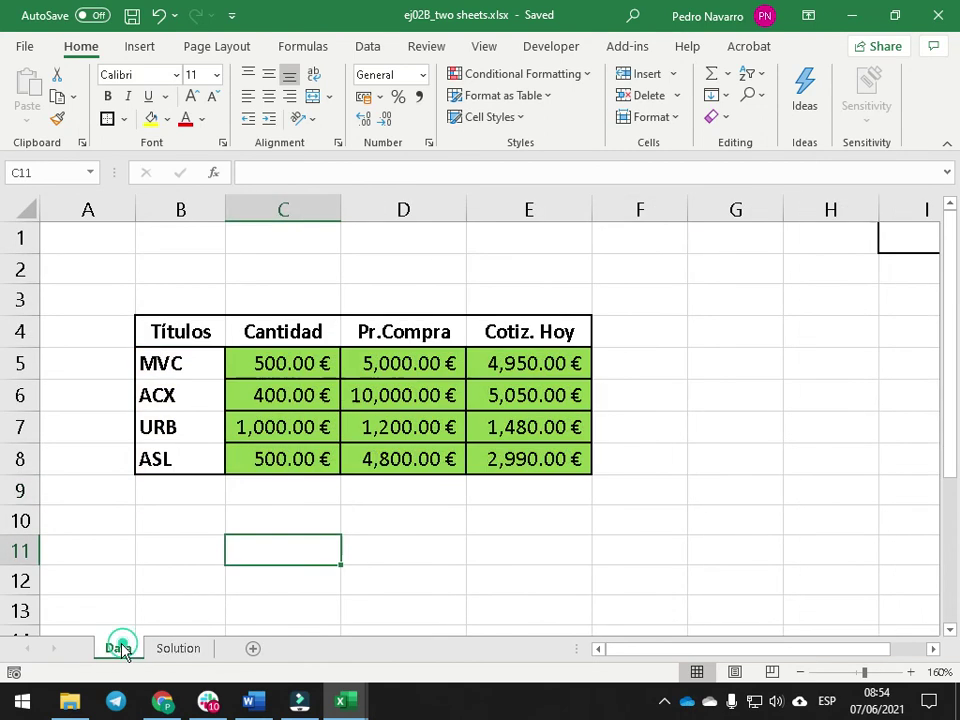
left_click(283, 366)
type("1,000")
key("Return")
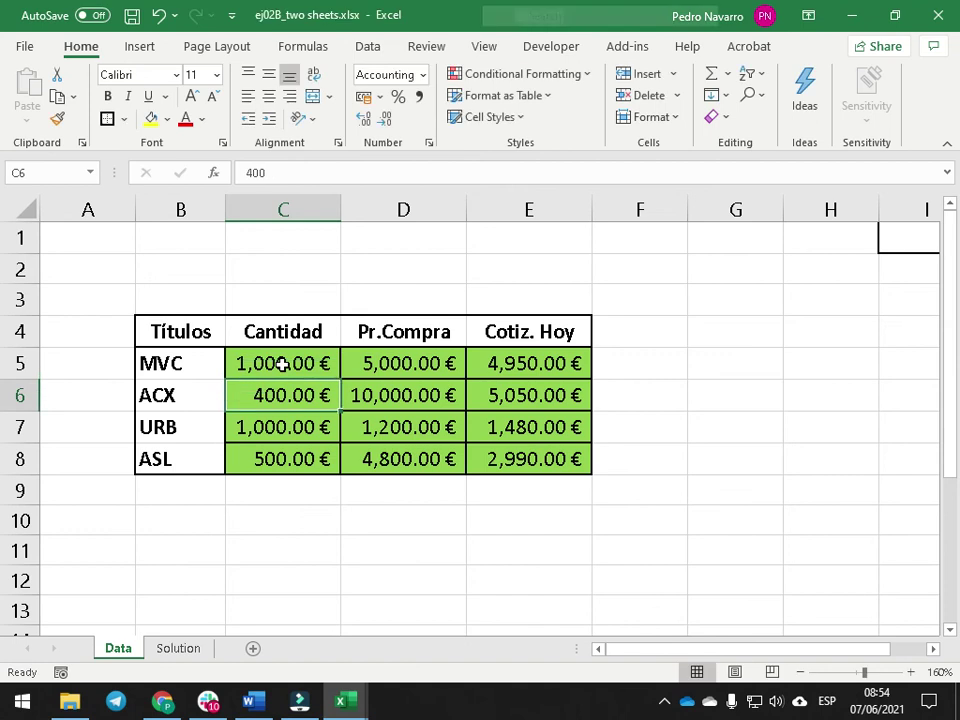
left_click(180, 648)
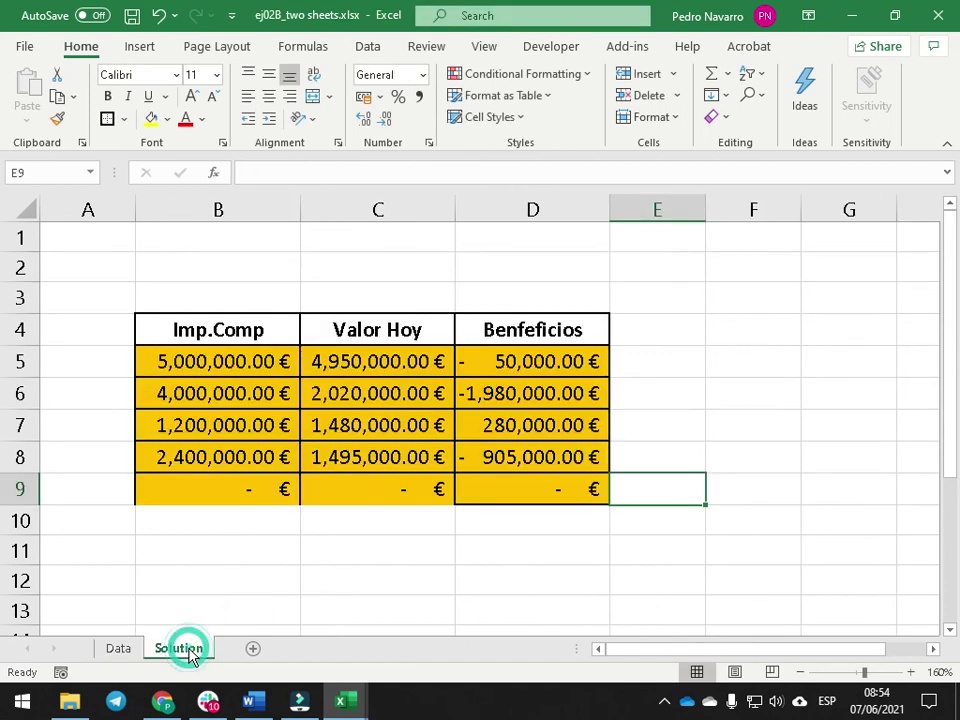
left_click(118, 648)
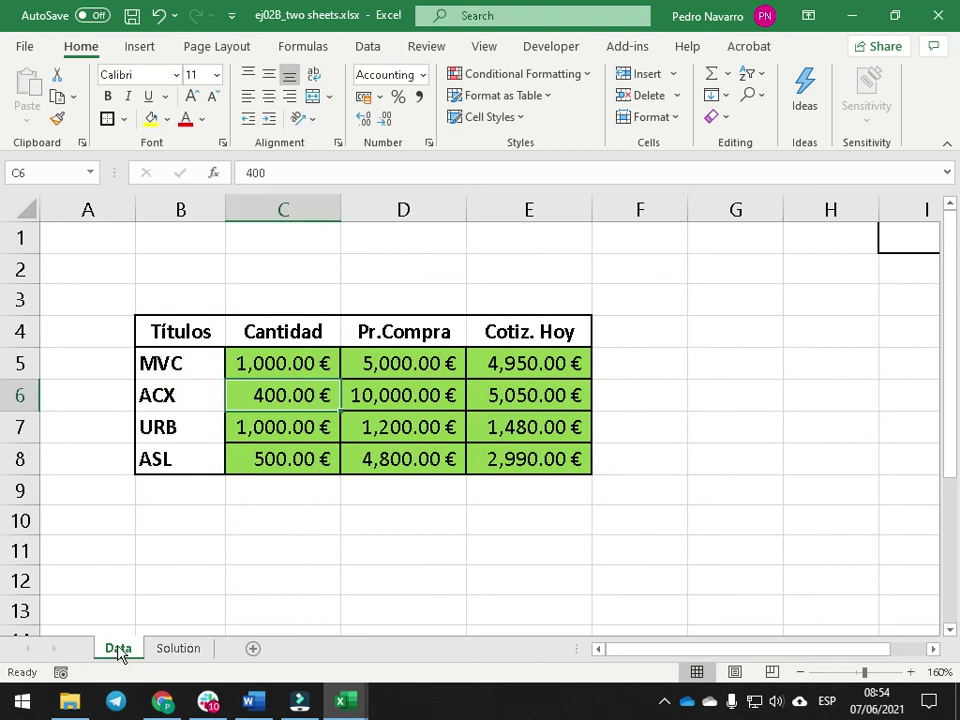
left_click(189, 656)
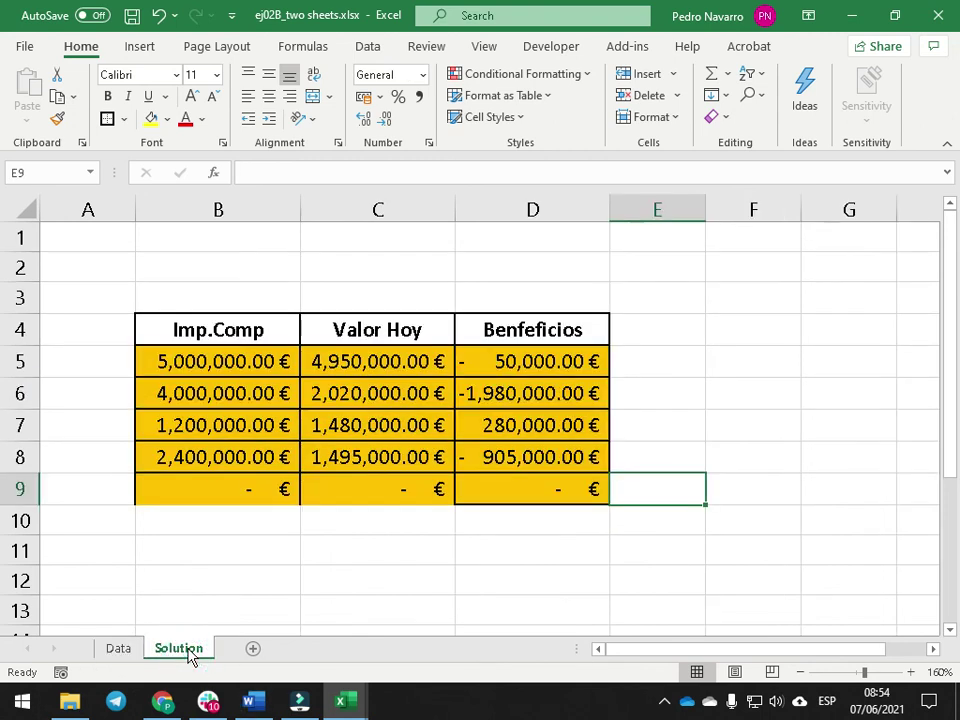